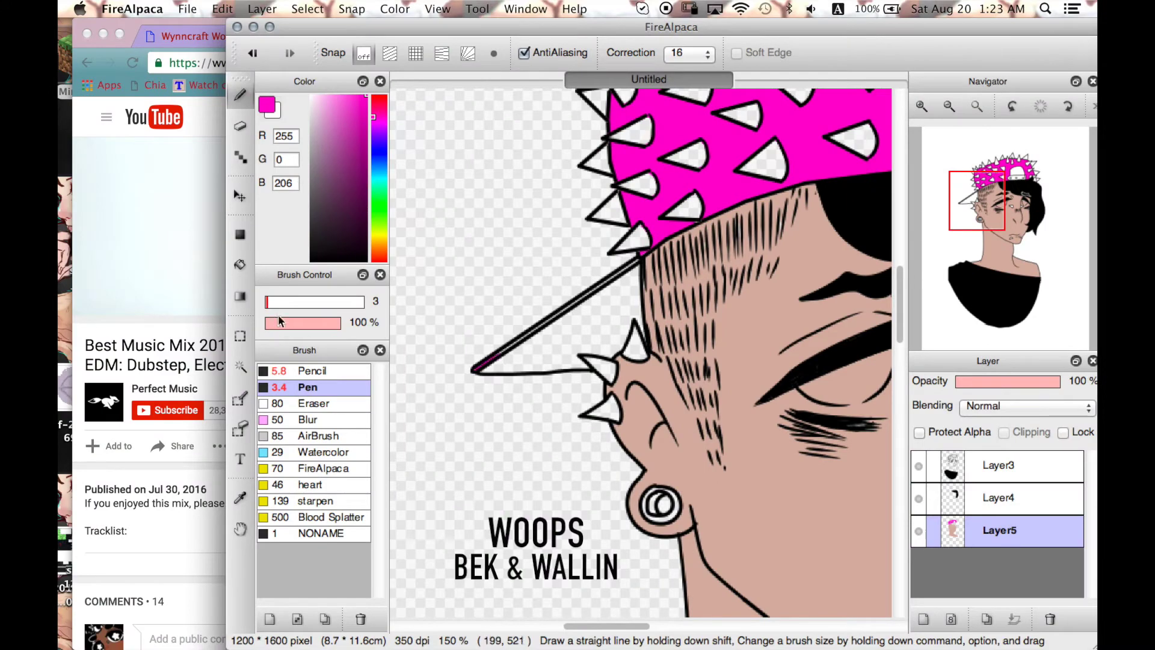
Fill the three small holes in the cap's strap with dark magenta (RGB 150, 0, 121)
{"action": "scroll", "coordinate": [641, 352], "scroll_direction": "up", "scroll_amount": 5}
{"action": "scroll", "coordinate": [641, 352], "scroll_direction": "right", "scroll_amount": 10}
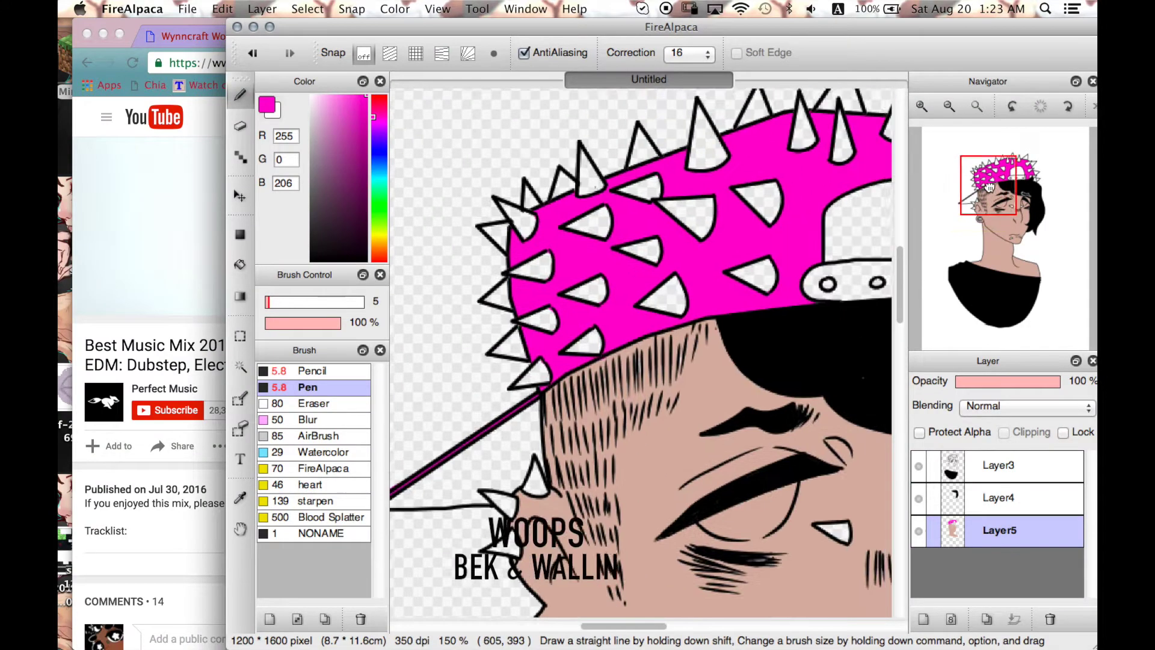
{"action": "key", "text": "g"}
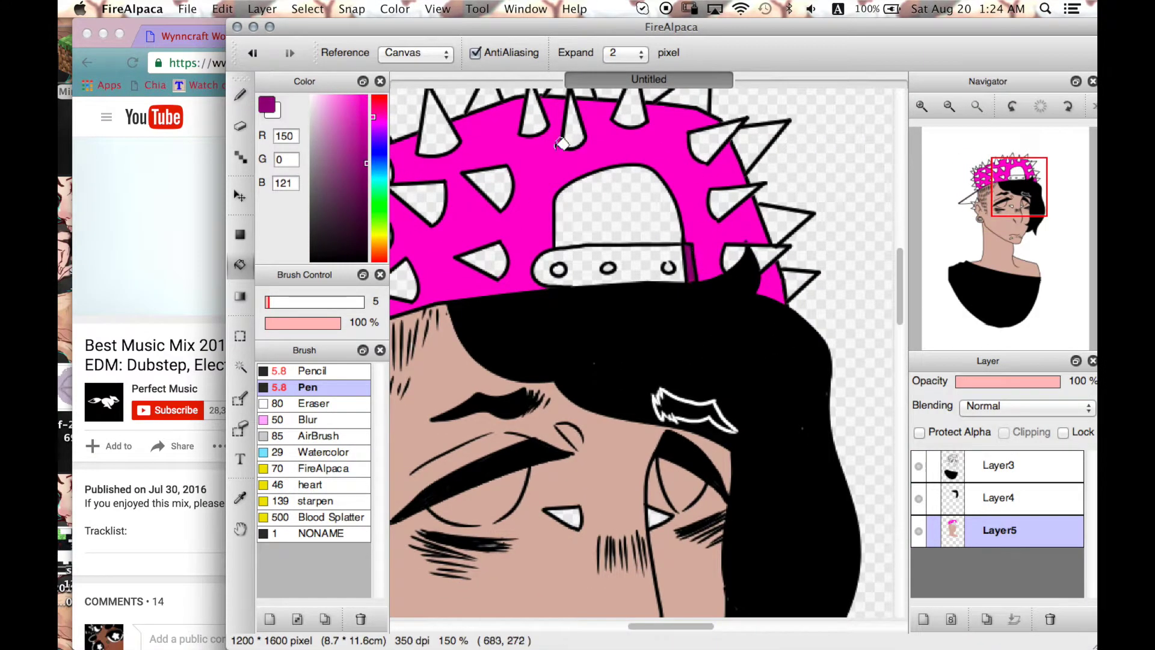
{"action": "left_click", "coordinate": [558, 269]}
{"action": "left_click", "coordinate": [607, 267]}
{"action": "left_click", "coordinate": [638, 273]}
{"action": "key", "text": "ctrl+z"}
{"action": "key", "text": "b"}
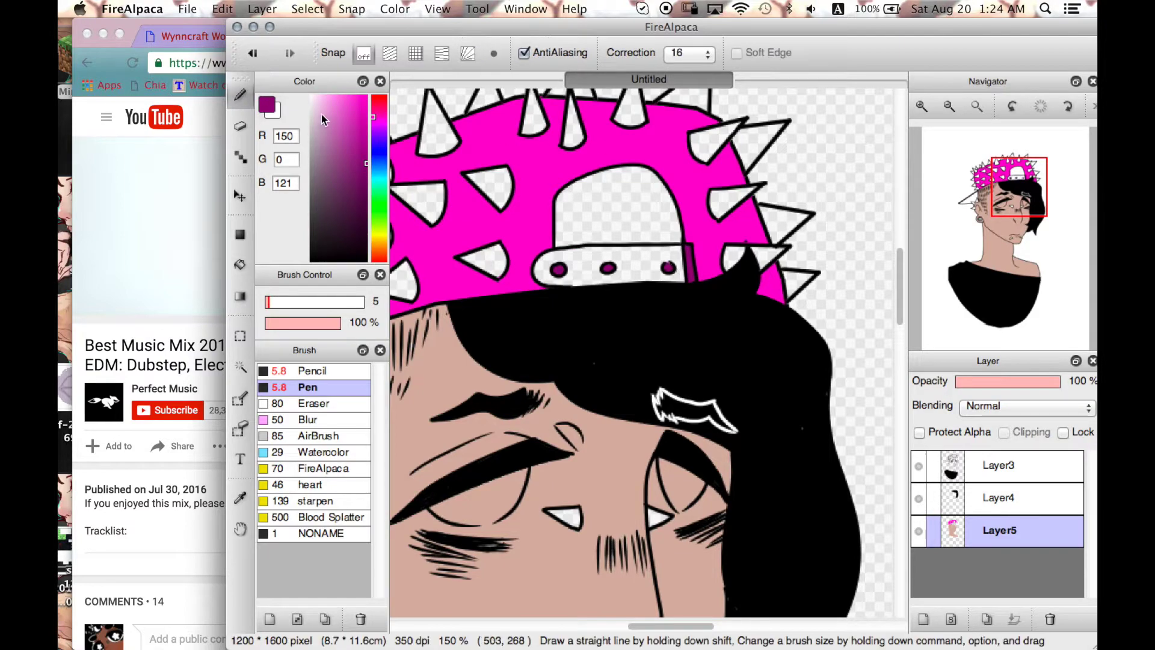
Try light pink fills on the cap's strap and brim
{"action": "left_click", "coordinate": [315, 97]}
{"action": "key", "text": "g"}
{"action": "left_click", "coordinate": [969, 201]}
{"action": "scroll", "coordinate": [606, 301], "scroll_direction": "down", "scroll_amount": 5}
{"action": "left_click", "coordinate": [606, 301], "text": "alt"}
{"action": "scroll", "coordinate": [606, 301], "scroll_direction": "up", "scroll_amount": 2}
{"action": "left_click", "coordinate": [349, 94]}
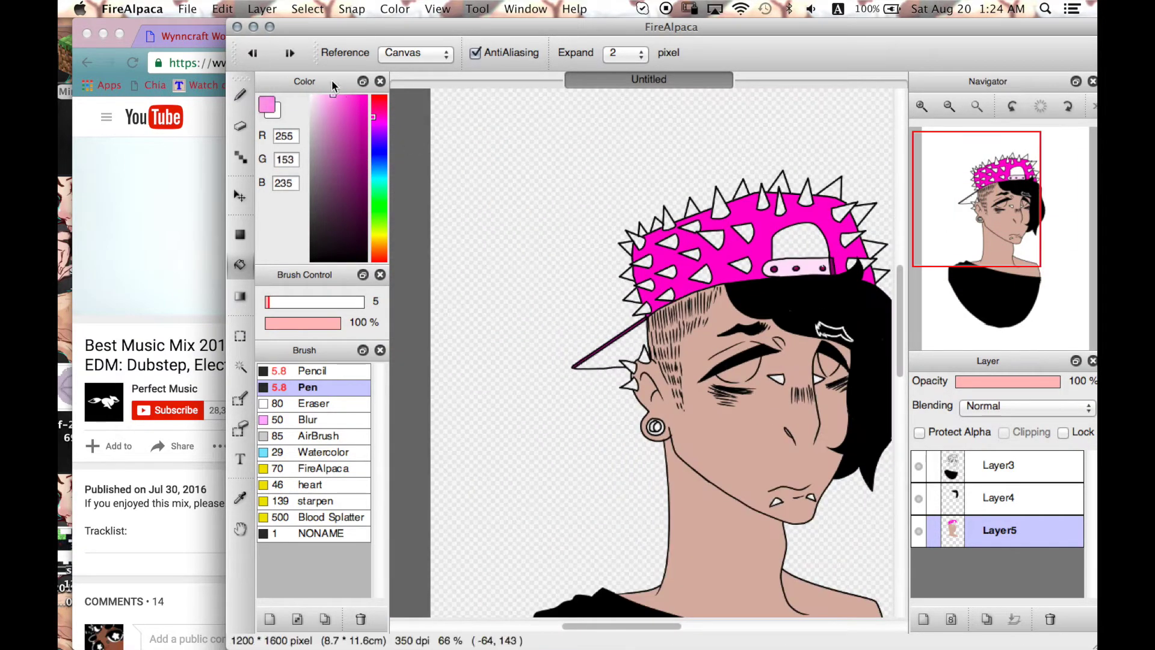
{"action": "left_click", "coordinate": [604, 352]}
{"action": "scroll", "coordinate": [661, 356], "scroll_direction": "up", "scroll_amount": 2}
{"action": "key", "text": "ctrl+z"}
Fill the cap's brim and strap with black
{"action": "left_click", "coordinate": [703, 206], "text": "alt"}
{"action": "left_click", "coordinate": [702, 206]}
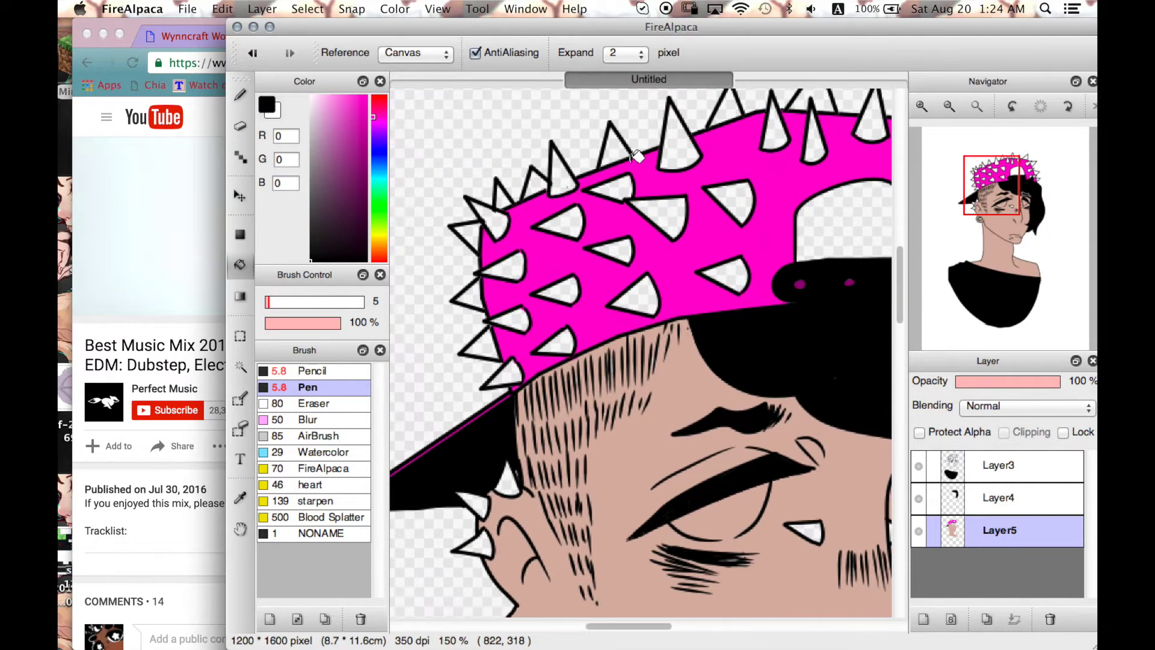
Fill scattered spikes across the cap with bright green (RGB 51, 255, 0), leaving others between them uncoloured
{"action": "left_click", "coordinate": [373, 211]}
{"action": "left_click", "coordinate": [367, 95]}
{"action": "left_click", "coordinate": [505, 373]}
{"action": "scroll", "coordinate": [590, 307], "scroll_direction": "up", "scroll_amount": 1}
{"action": "left_click", "coordinate": [607, 273]}
{"action": "left_click", "coordinate": [538, 411]}
{"action": "left_click", "coordinate": [671, 310]}
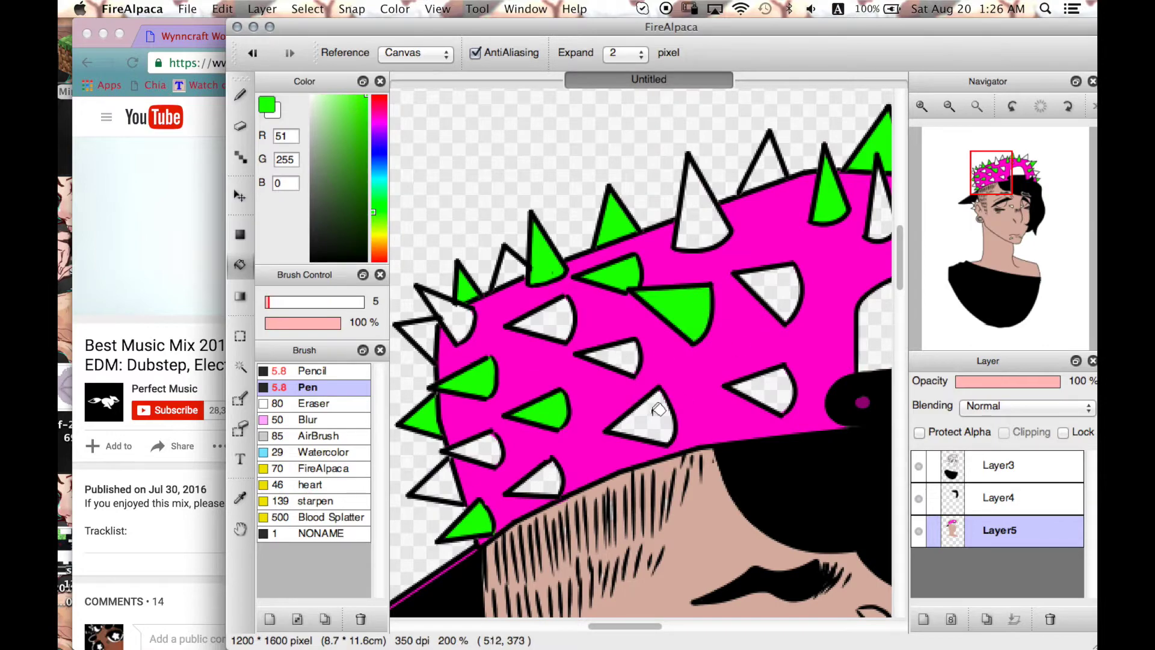
{"action": "left_click", "coordinate": [640, 418]}
Fill the uncoloured spikes around the right-hand part of the cap with cyan (RGB 0, 255, 243)
{"action": "scroll", "coordinate": [641, 418], "scroll_direction": "right", "scroll_amount": 8}
{"action": "left_click", "coordinate": [373, 179]}
{"action": "left_click", "coordinate": [622, 156]}
{"action": "left_click", "coordinate": [650, 222]}
{"action": "left_click", "coordinate": [749, 321]}
{"action": "left_click", "coordinate": [725, 370]}
{"action": "left_click", "coordinate": [676, 376]}
{"action": "left_click", "coordinate": [464, 198]}
Fill the remaining uncoloured spikes on the left-hand part of the cap with the same cyan
{"action": "scroll", "coordinate": [687, 180], "scroll_direction": "left", "scroll_amount": 8}
{"action": "left_click", "coordinate": [683, 210]}
{"action": "left_click", "coordinate": [746, 153]}
{"action": "left_click", "coordinate": [749, 282]}
{"action": "left_click", "coordinate": [742, 379]}
{"action": "left_click", "coordinate": [523, 309]}
{"action": "left_click", "coordinate": [589, 348]}
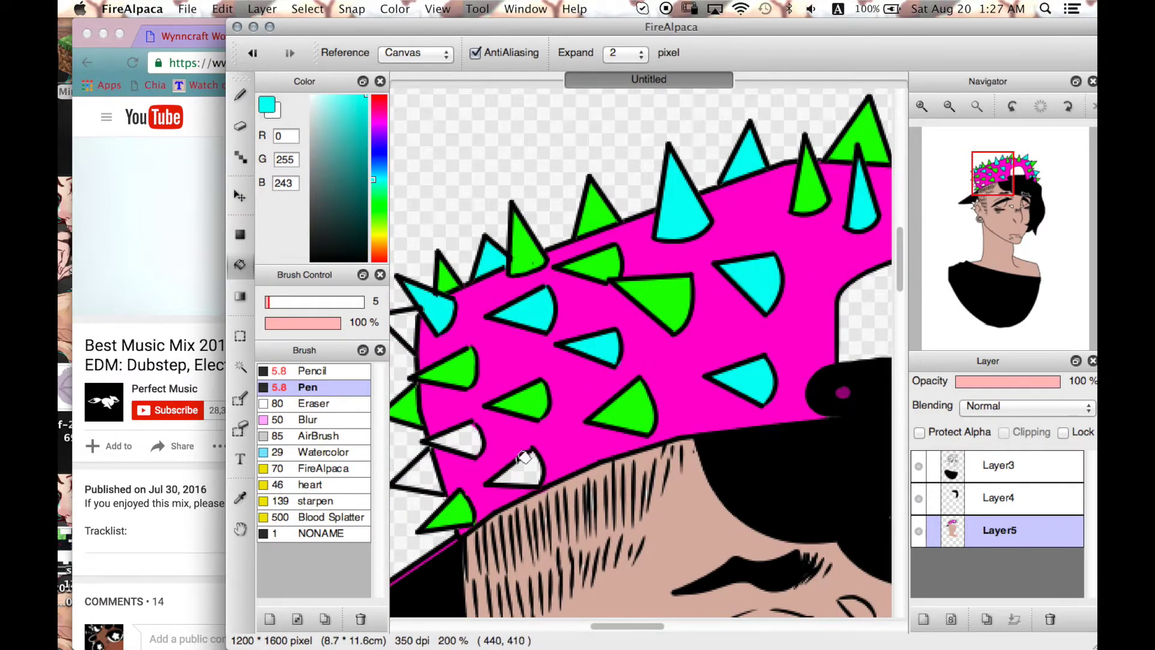
{"action": "left_click", "coordinate": [514, 469]}
Draw the lower and inner edges of the left-hand eye in white and fill the eyeball with white
{"action": "scroll", "coordinate": [541, 360], "scroll_direction": "down", "scroll_amount": 2}
{"action": "scroll", "coordinate": [1007, 183], "scroll_direction": "up", "scroll_amount": 5}
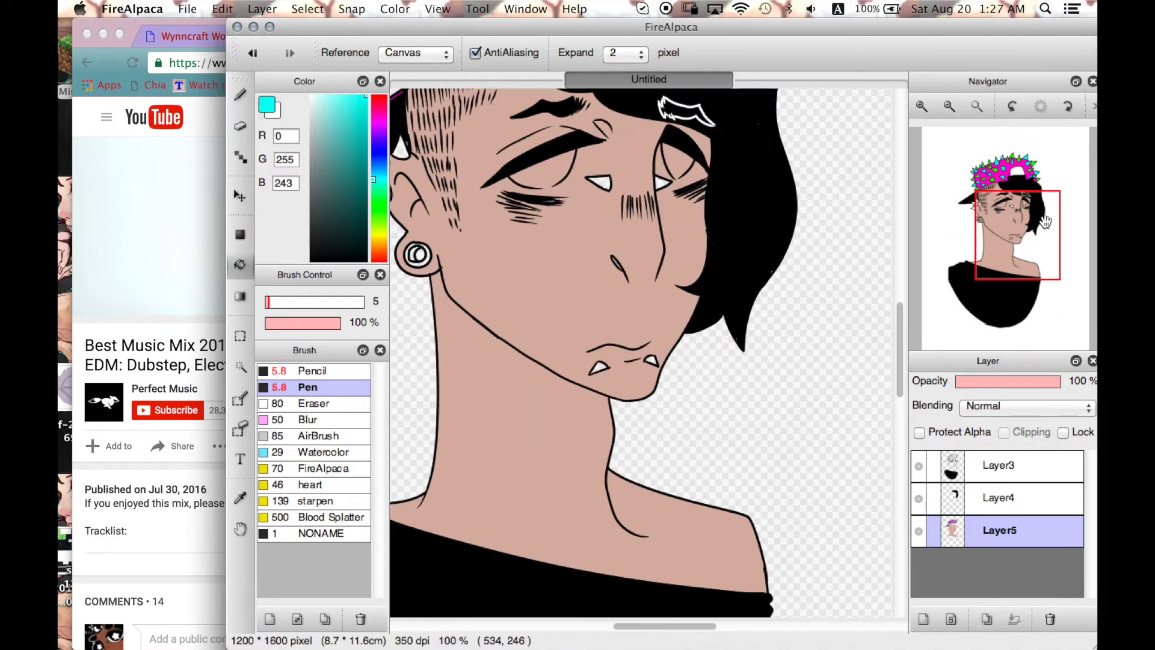
{"action": "left_click", "coordinate": [310, 261]}
{"action": "left_click", "coordinate": [240, 96]}
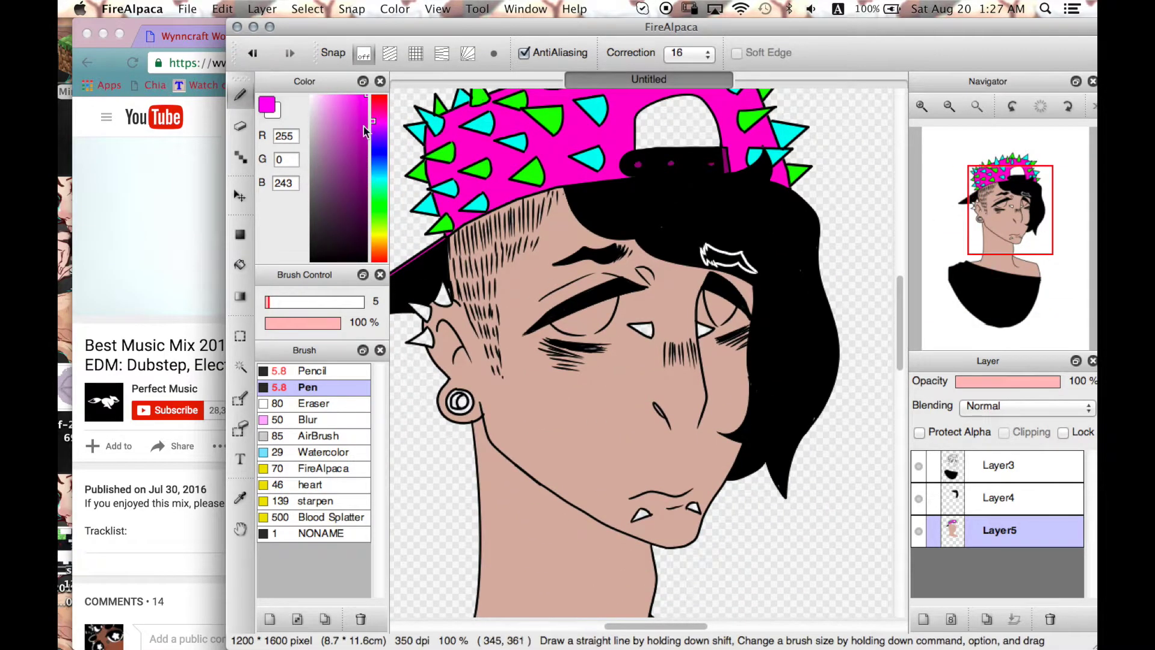
{"action": "scroll", "coordinate": [998, 210], "scroll_direction": "up", "scroll_amount": 3}
{"action": "mouse_move", "coordinate": [841, 187]}
{"action": "left_mouse_down"}
{"action": "mouse_move", "coordinate": [821, 264]}
{"action": "mouse_move", "coordinate": [721, 337]}
{"action": "left_mouse_up"}
{"action": "left_click", "coordinate": [241, 263]}
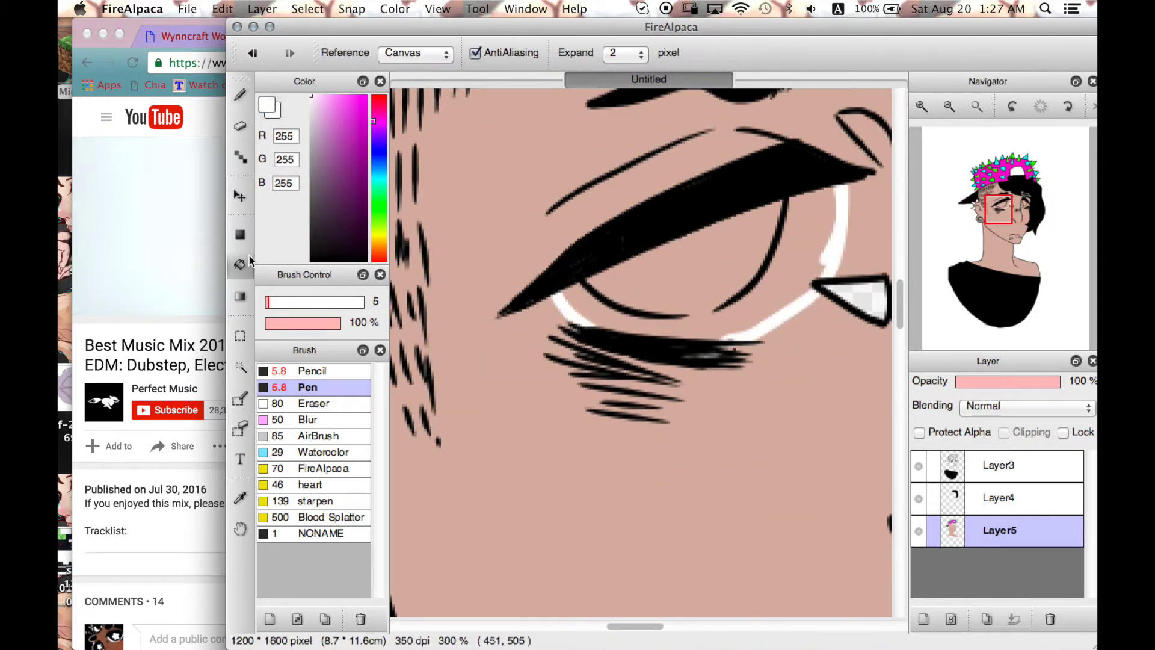
{"action": "left_click", "coordinate": [783, 294]}
Outline the right-hand eye's lower edges in white and fill in its white and black iris
{"action": "scroll", "coordinate": [784, 294], "scroll_direction": "right", "scroll_amount": 5}
{"action": "key", "text": "b"}
{"action": "left_click_drag", "start_coordinate": [559, 228], "coordinate": [562, 319]}
{"action": "left_click_drag", "start_coordinate": [698, 288], "coordinate": [604, 348]}
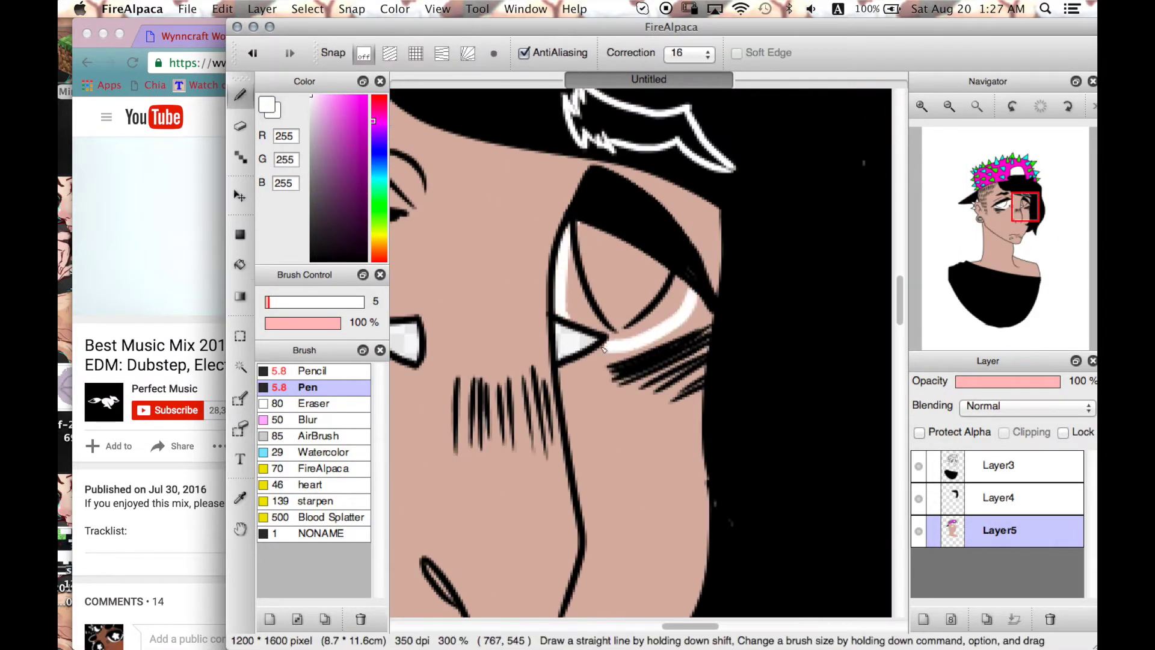
{"action": "left_click", "coordinate": [240, 264]}
{"action": "left_click", "coordinate": [577, 282]}
{"action": "left_click", "coordinate": [632, 270]}
Colour the ear plug with a magenta outer ring and dark magenta (RGB 144, 0, 112) inside
{"action": "scroll", "coordinate": [631, 271], "scroll_direction": "left", "scroll_amount": 5}
{"action": "left_click_drag", "start_coordinate": [378, 111], "coordinate": [385, 236]}
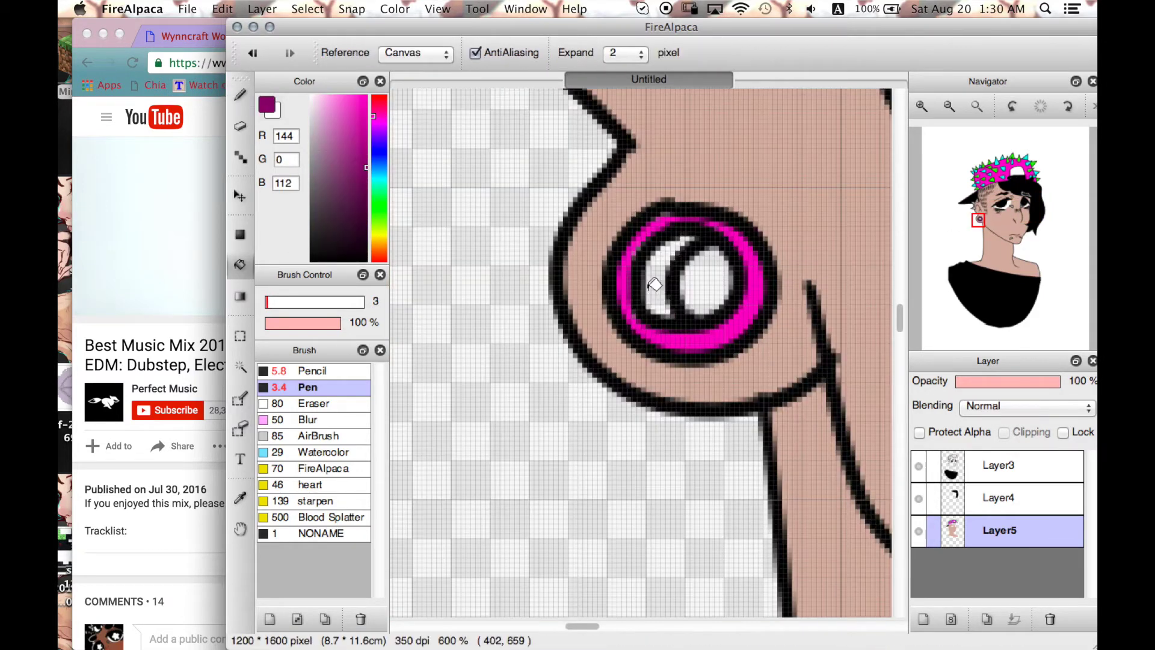
{"action": "key", "text": "b"}
Lower the opacity of the hair layer, Layer4, to make the hair see-through
{"action": "left_click", "coordinate": [949, 106]}
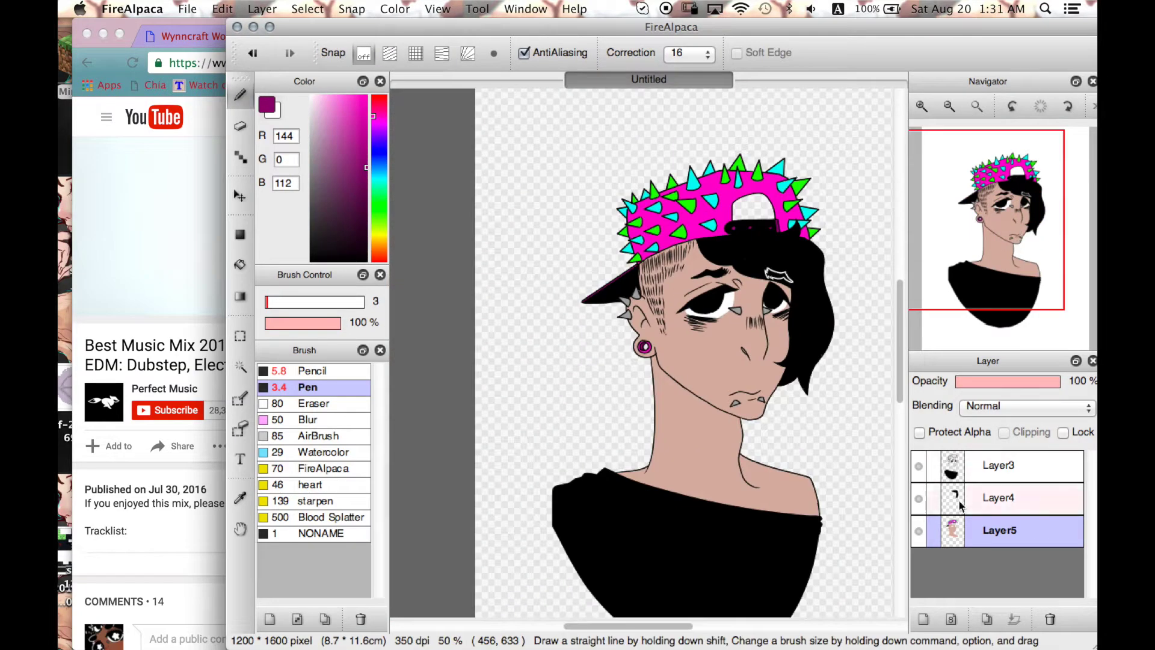
{"action": "left_click", "coordinate": [986, 498]}
{"action": "left_click", "coordinate": [240, 264]}
{"action": "left_click", "coordinate": [921, 106]}
{"action": "left_click_drag", "start_coordinate": [1004, 240], "coordinate": [999, 227]}
{"action": "left_click_drag", "start_coordinate": [1053, 381], "coordinate": [1010, 382]}
{"action": "scroll", "coordinate": [752, 234], "scroll_direction": "up", "scroll_amount": 3}
On Layer3, draw a thin white line along the upper edge of the cap's strap
{"action": "left_click", "coordinate": [957, 465]}
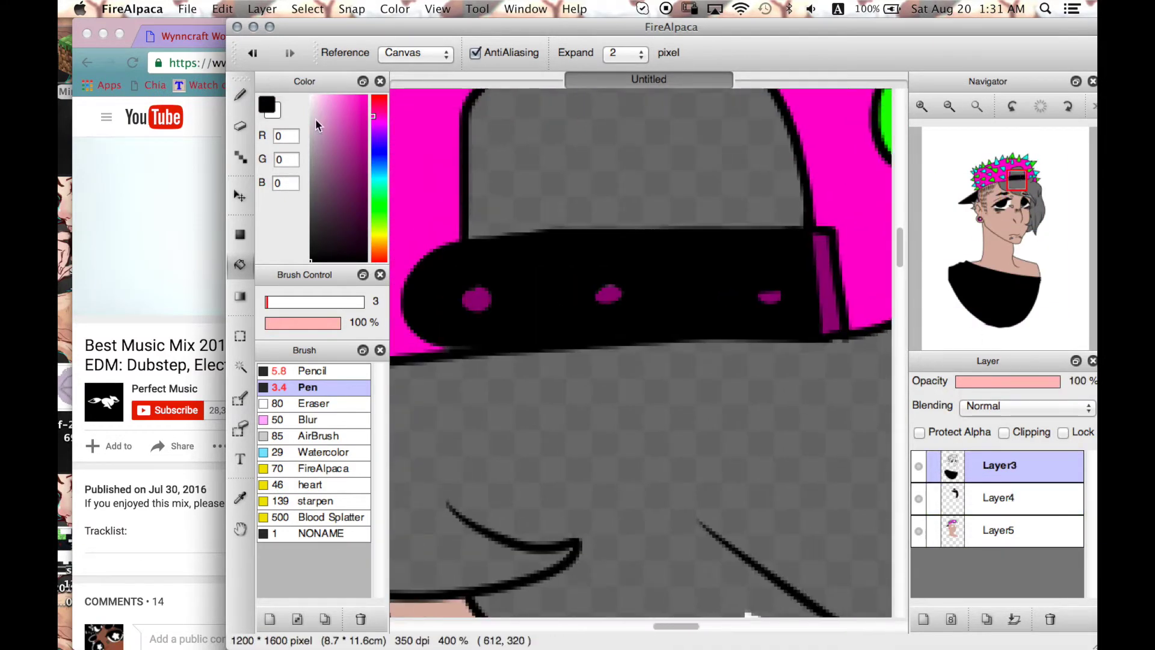
{"action": "left_click_drag", "start_coordinate": [323, 132], "coordinate": [311, 95]}
{"action": "left_click", "coordinate": [949, 106]}
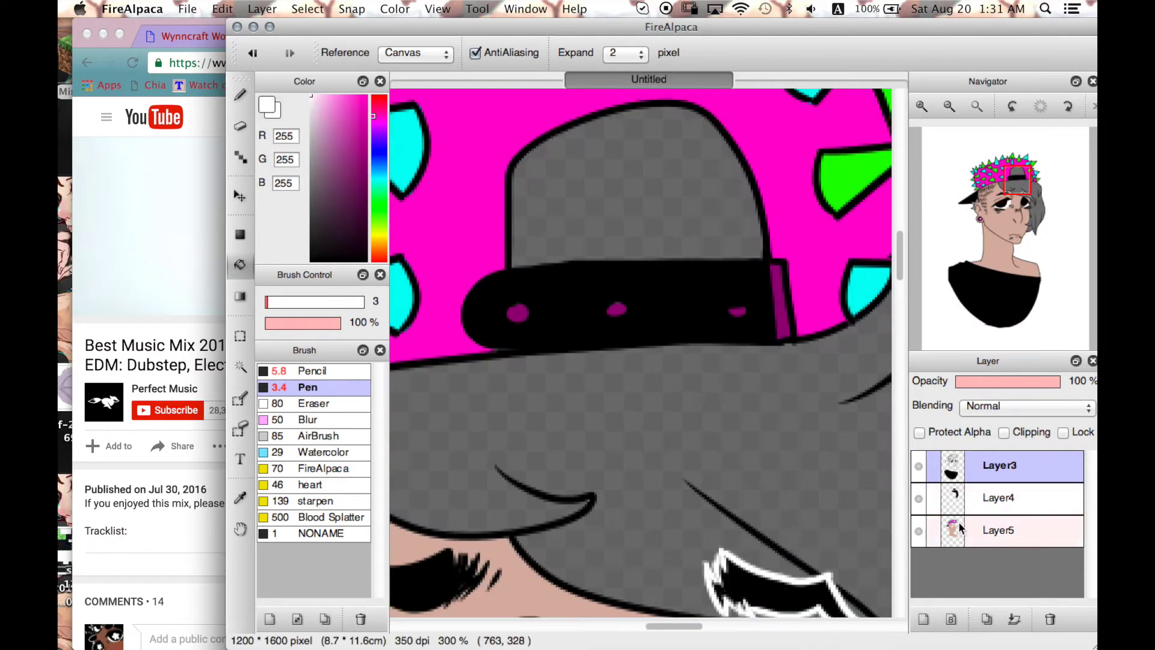
{"action": "key", "text": "b"}
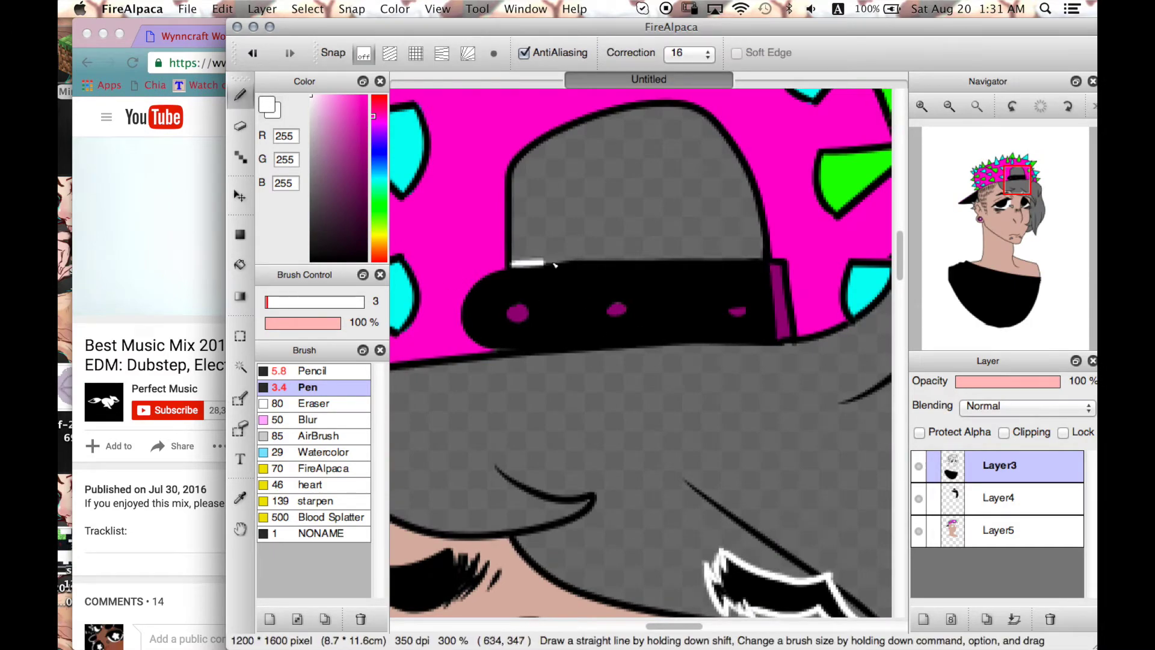
{"action": "left_click_drag", "start_coordinate": [538, 265], "coordinate": [708, 258]}
Add white outlines along the strap's lower edge and around the ear spikes where they overlap the black brim
{"action": "scroll", "coordinate": [688, 348], "scroll_direction": "down", "scroll_amount": 5}
{"action": "scroll", "coordinate": [781, 271], "scroll_direction": "up", "scroll_amount": 6}
{"action": "scroll", "coordinate": [883, 130], "scroll_direction": "down", "scroll_amount": 3}
{"action": "mouse_move", "coordinate": [543, 263]}
{"action": "left_mouse_down"}
{"action": "mouse_move", "coordinate": [689, 192]}
{"action": "mouse_move", "coordinate": [726, 158]}
{"action": "left_mouse_up"}
{"action": "scroll", "coordinate": [980, 203], "scroll_direction": "down", "scroll_amount": 3}
{"action": "scroll", "coordinate": [981, 203], "scroll_direction": "up", "scroll_amount": 2}
{"action": "left_click_drag", "start_coordinate": [981, 203], "coordinate": [1010, 241]}
{"action": "scroll", "coordinate": [976, 199], "scroll_direction": "down", "scroll_amount": 3}
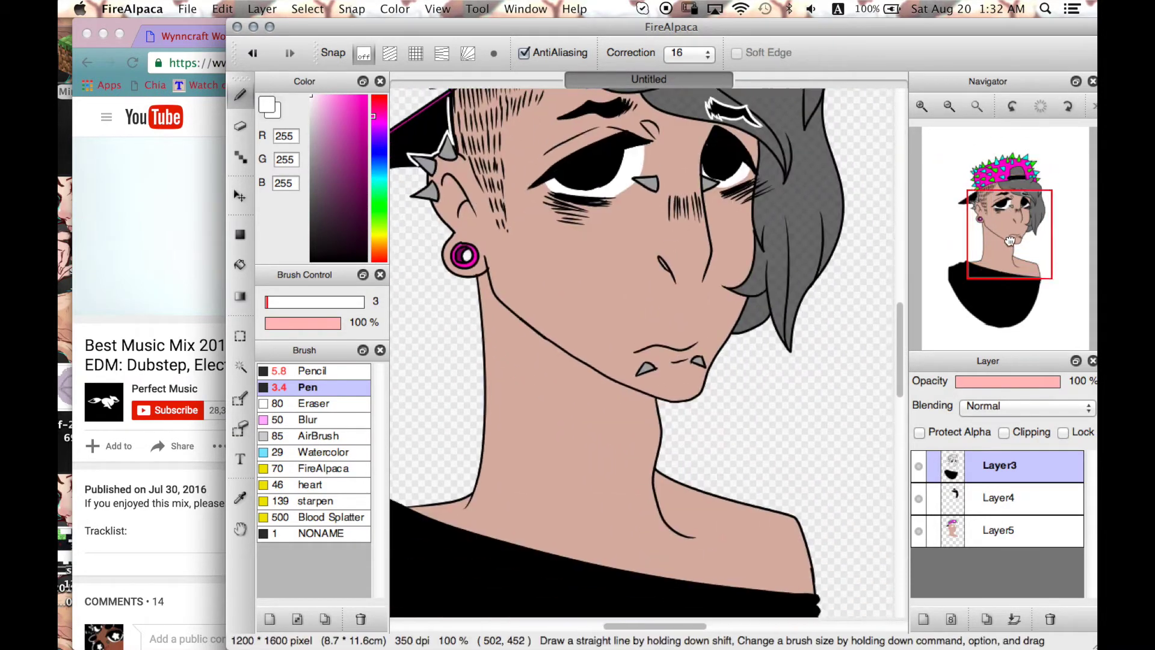
{"action": "scroll", "coordinate": [1010, 241], "scroll_direction": "down", "scroll_amount": 1}
Restore the opacity of Layer4 to 100%
{"action": "left_click", "coordinate": [998, 497]}
{"action": "left_click", "coordinate": [949, 106]}
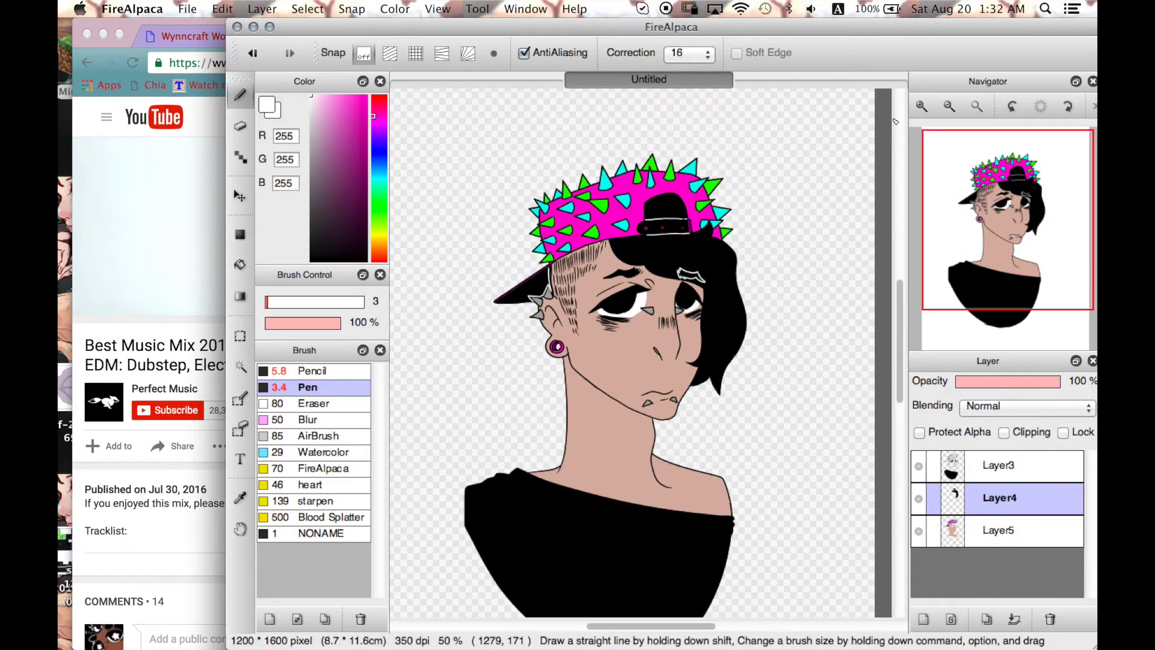
Recolour the skin outlines on Layer3 in reddish brown (RGB 197, 119, 112) and clear the selection
{"action": "left_click", "coordinate": [998, 465]}
{"action": "left_click", "coordinate": [307, 9]}
{"action": "left_click", "coordinate": [360, 121]}
{"action": "key", "text": "super+d"}
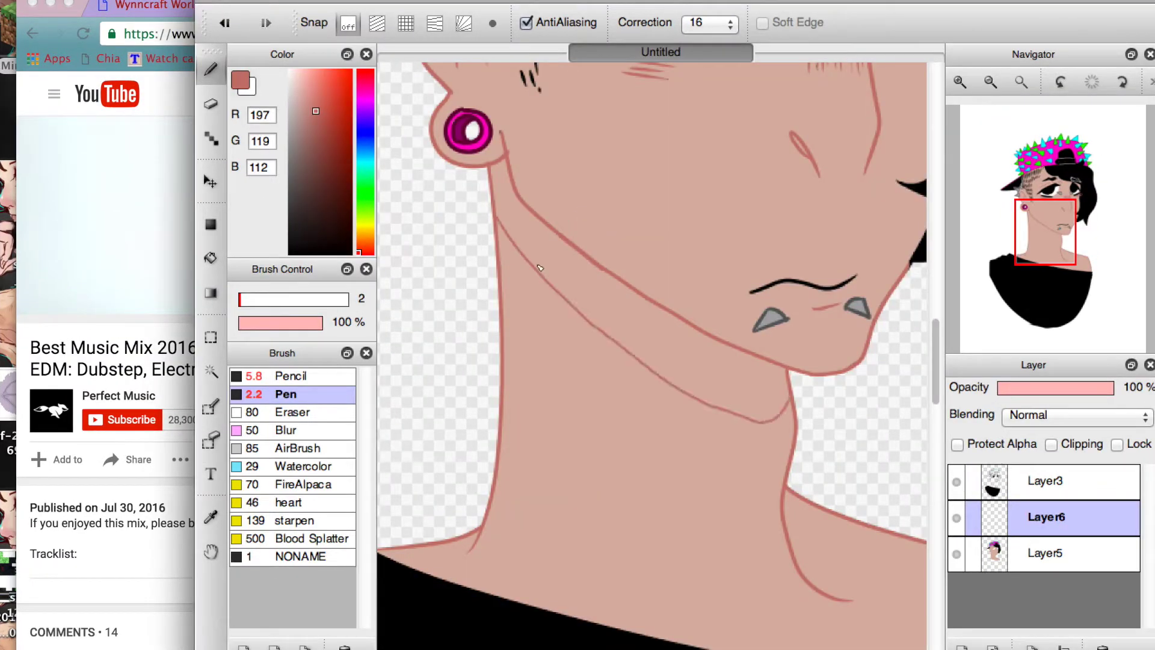
Set the bucket expansion to 2 pixels and fill the neck shadow below the jaw with reddish brown on Layer6
{"action": "key", "text": "g"}
{"action": "left_click", "coordinate": [673, 315]}
{"action": "key", "text": "super+z"}
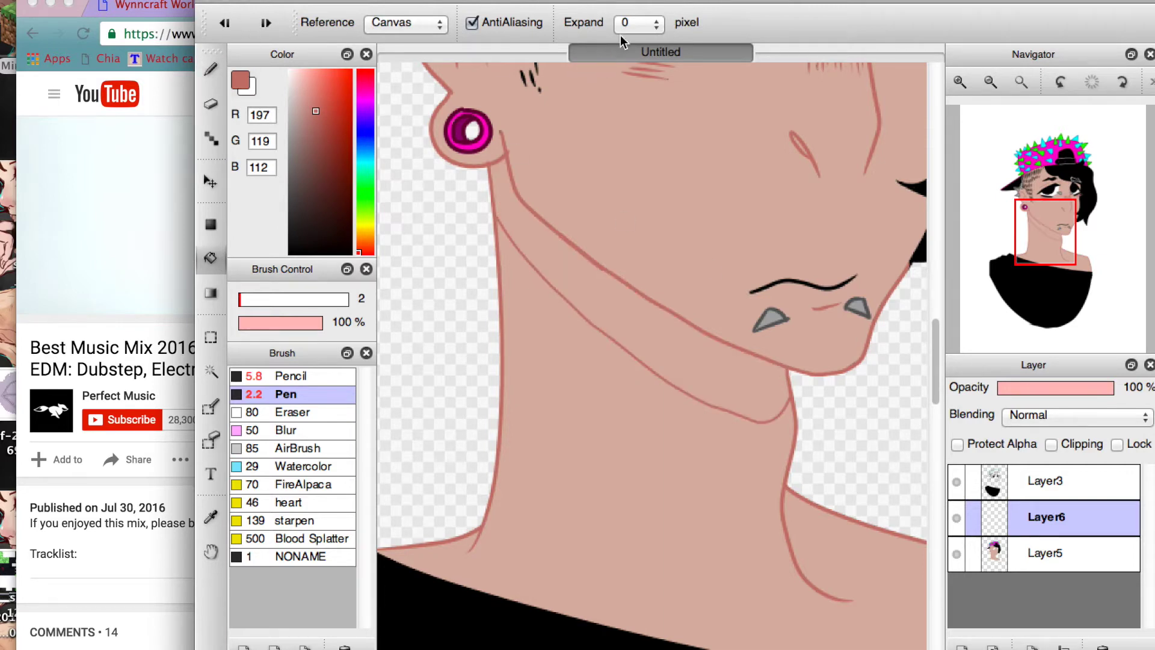
{"action": "left_click", "coordinate": [648, 300]}
Outline the shadow shapes at the tip of the nose and below the mouth in reddish brown
{"action": "key", "text": "b"}
{"action": "scroll", "coordinate": [476, 262], "scroll_direction": "down", "scroll_amount": 5}
{"action": "scroll", "coordinate": [476, 262], "scroll_direction": "right", "scroll_amount": 5}
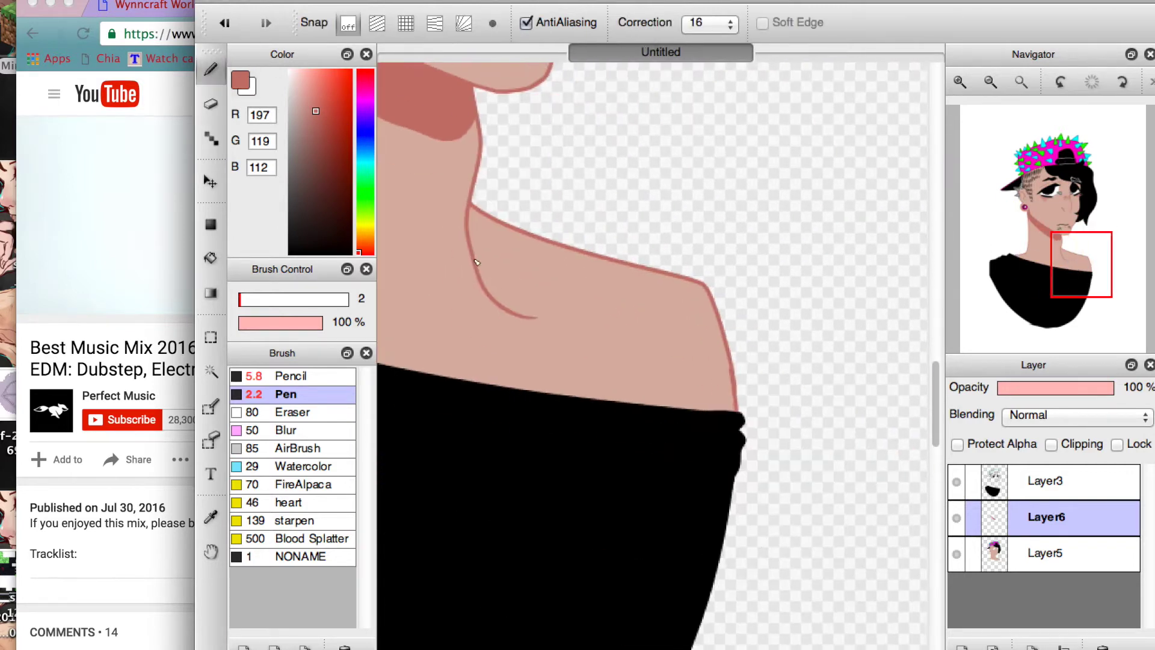
{"action": "left_click_drag", "start_coordinate": [1076, 264], "coordinate": [992, 216]}
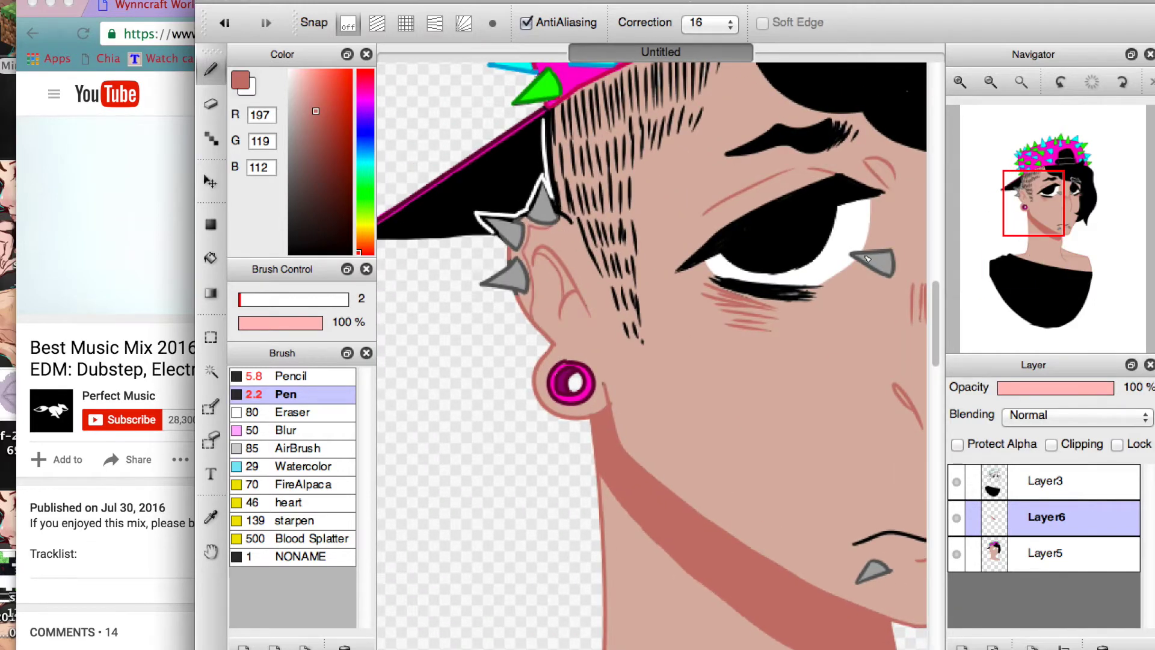
{"action": "scroll", "coordinate": [654, 273], "scroll_direction": "down", "scroll_amount": 2}
{"action": "scroll", "coordinate": [654, 273], "scroll_direction": "right", "scroll_amount": 5}
{"action": "left_click_drag", "start_coordinate": [673, 491], "coordinate": [701, 482]}
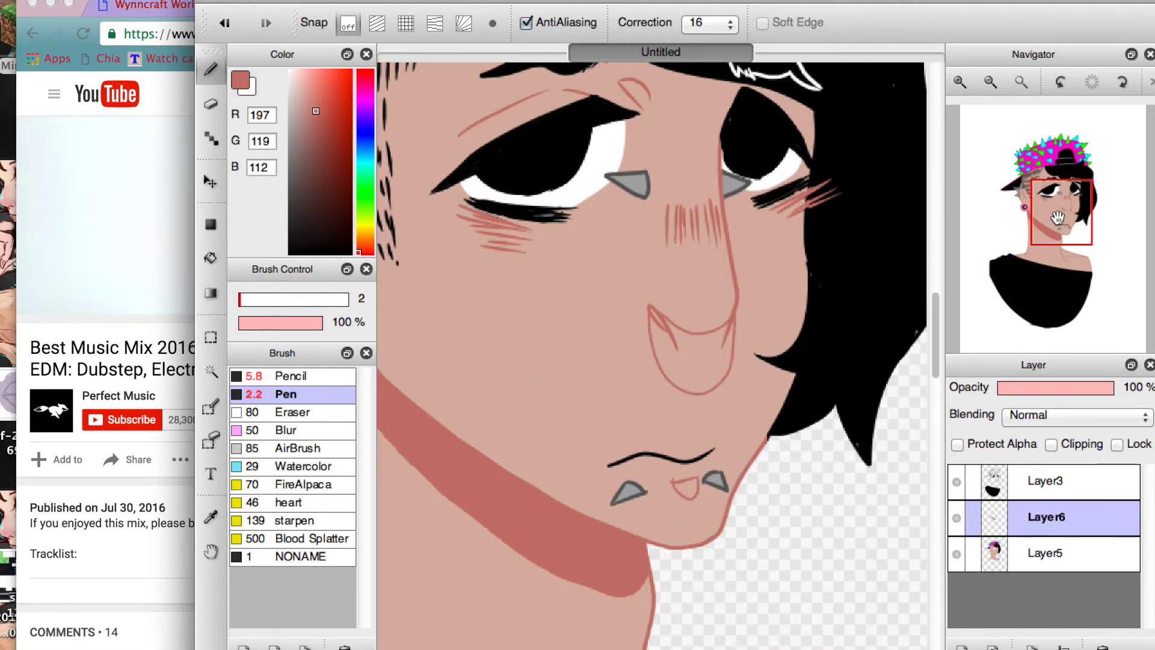
Outline the shadow areas on the upper eyelid, beneath the fringe, along the shaved hairline and across the shoulder
{"action": "scroll", "coordinate": [668, 205], "scroll_direction": "up", "scroll_amount": 2}
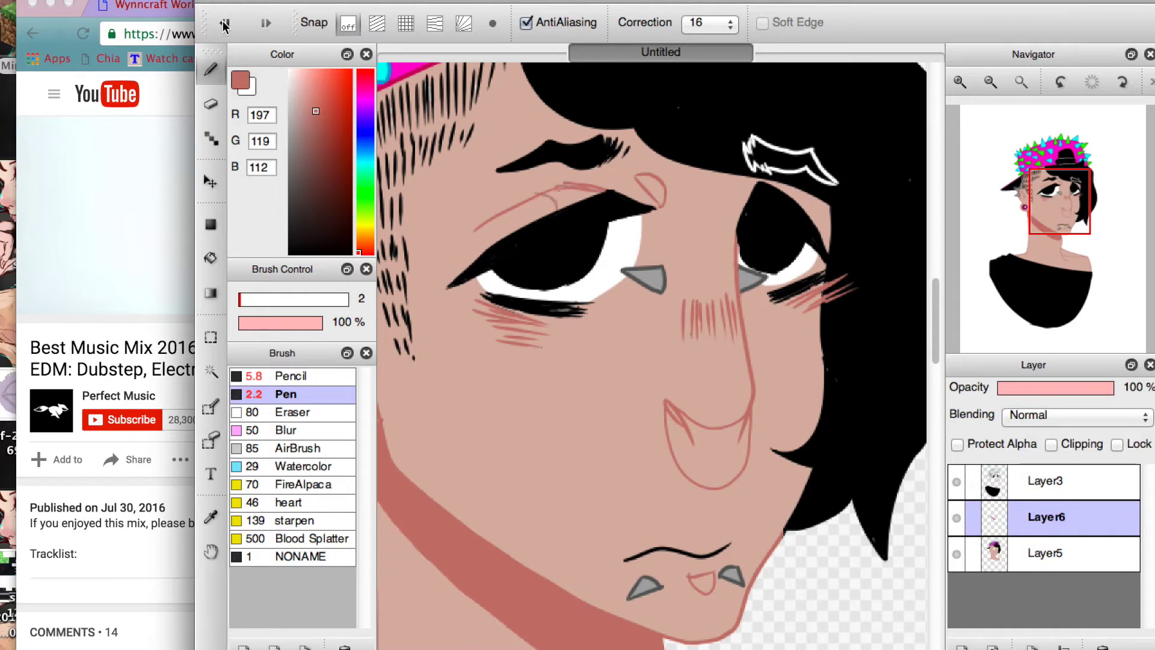
{"action": "left_click_drag", "start_coordinate": [450, 286], "coordinate": [536, 205]}
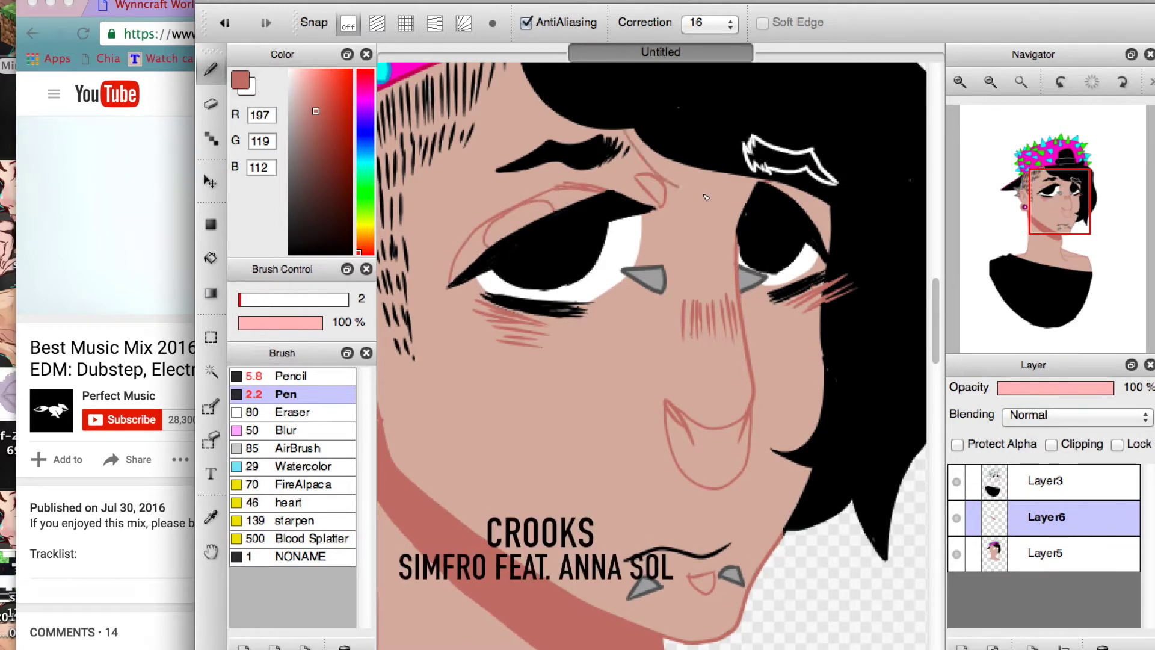
{"action": "scroll", "coordinate": [758, 294], "scroll_direction": "up", "scroll_amount": 2}
{"action": "scroll", "coordinate": [758, 295], "scroll_direction": "left", "scroll_amount": 4}
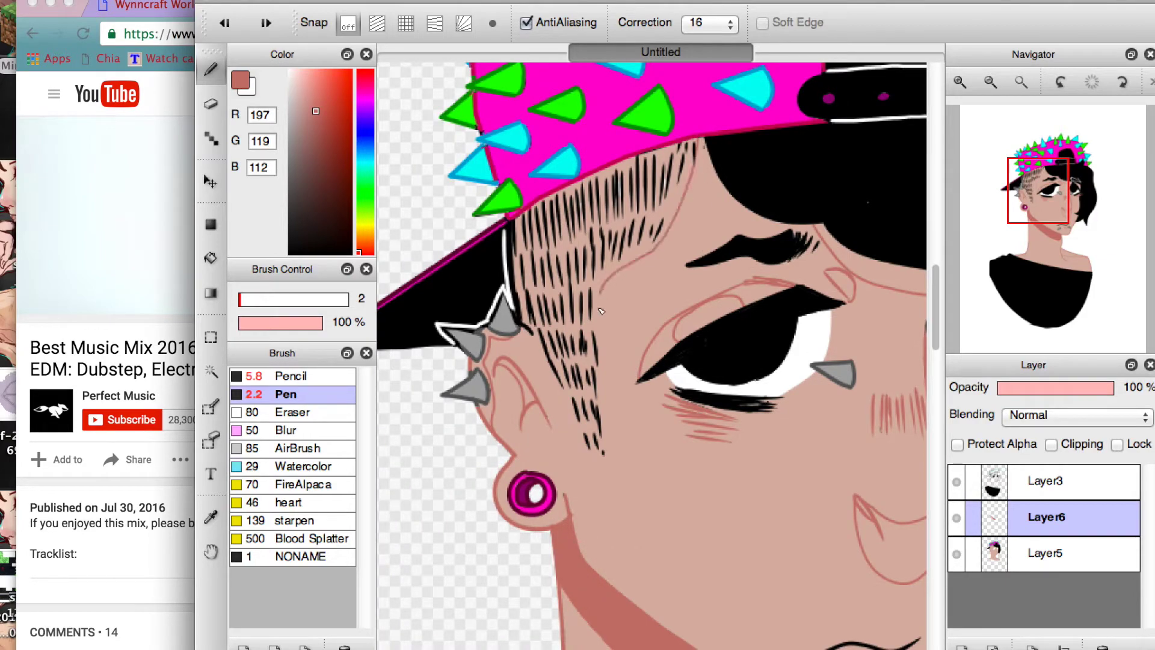
{"action": "scroll", "coordinate": [477, 255], "scroll_direction": "down", "scroll_amount": 10}
{"action": "scroll", "coordinate": [477, 255], "scroll_direction": "right", "scroll_amount": 4}
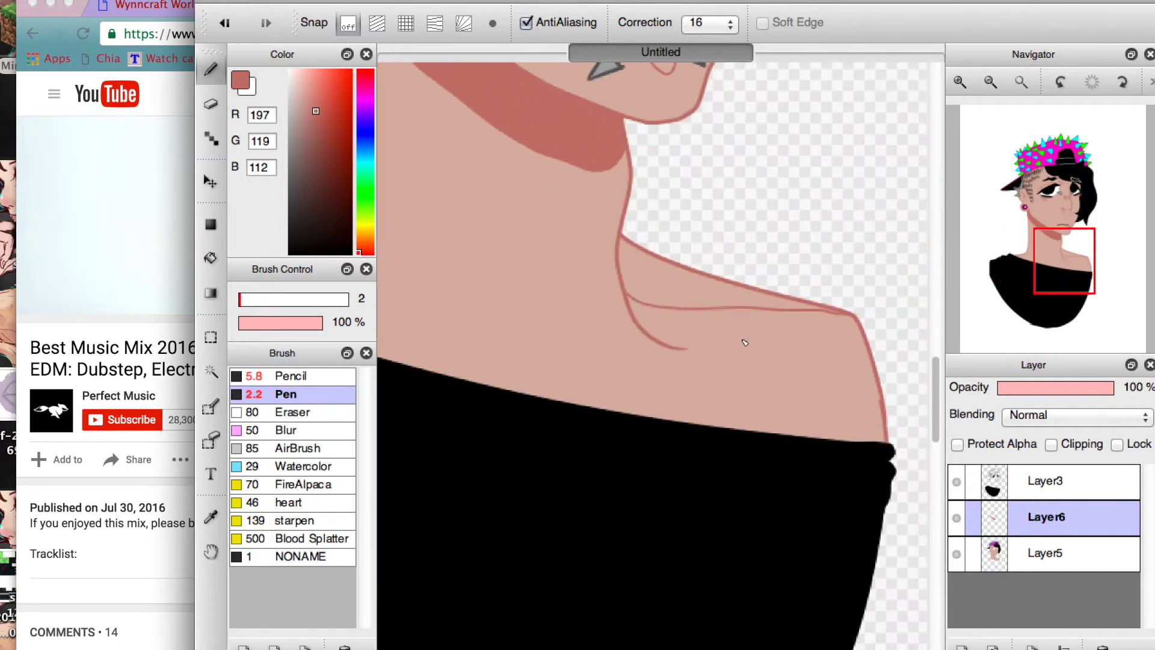
Fill the outlined shadows on the shoulder, eyelid, nose and beneath the fringe with the reddish brown
{"action": "key", "text": "g"}
{"action": "scroll", "coordinate": [697, 262], "scroll_direction": "up", "scroll_amount": 10}
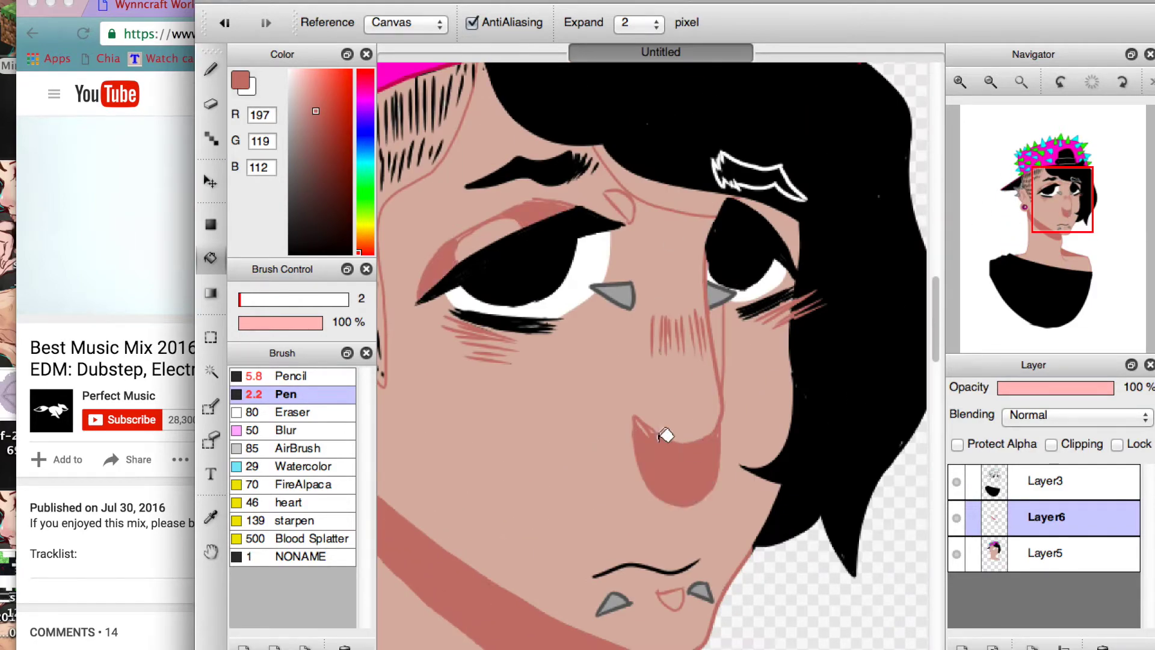
{"action": "left_click", "coordinate": [661, 180]}
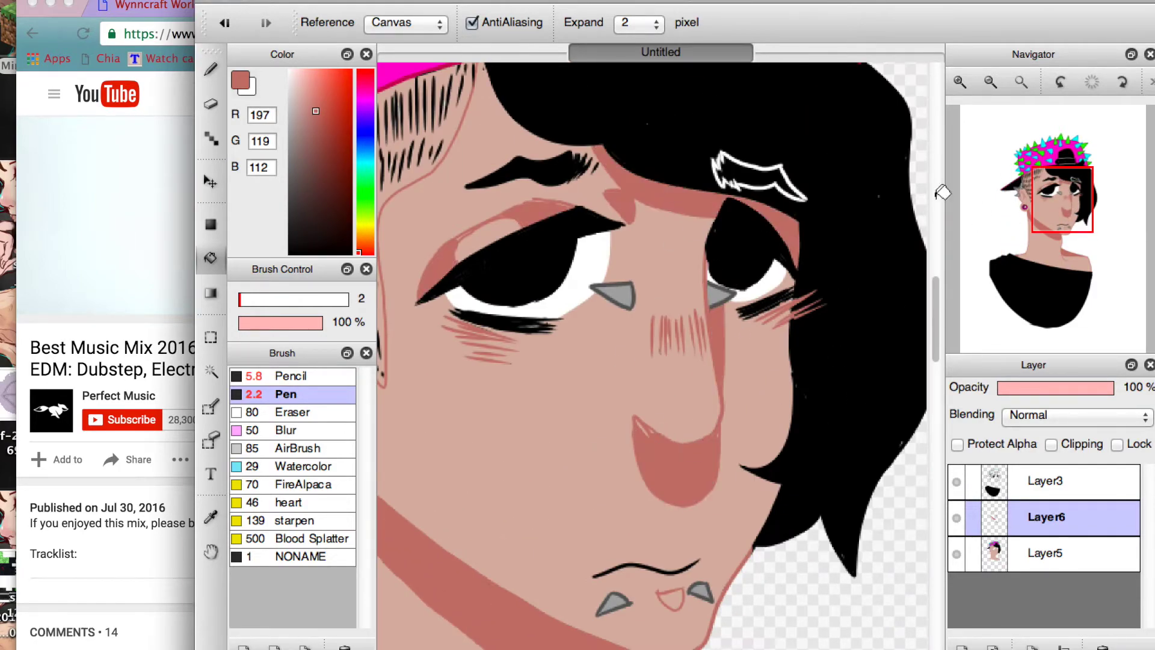
Set the pen size to 16 and fill the ear's inner and outer shadow areas with the reddish brown
{"action": "scroll", "coordinate": [662, 300], "scroll_direction": "down", "scroll_amount": 3}
{"action": "scroll", "coordinate": [661, 301], "scroll_direction": "left", "scroll_amount": 2}
{"action": "key", "text": "b"}
{"action": "left_click_drag", "start_coordinate": [265, 305], "coordinate": [249, 305]}
{"action": "left_click", "coordinate": [1050, 180]}
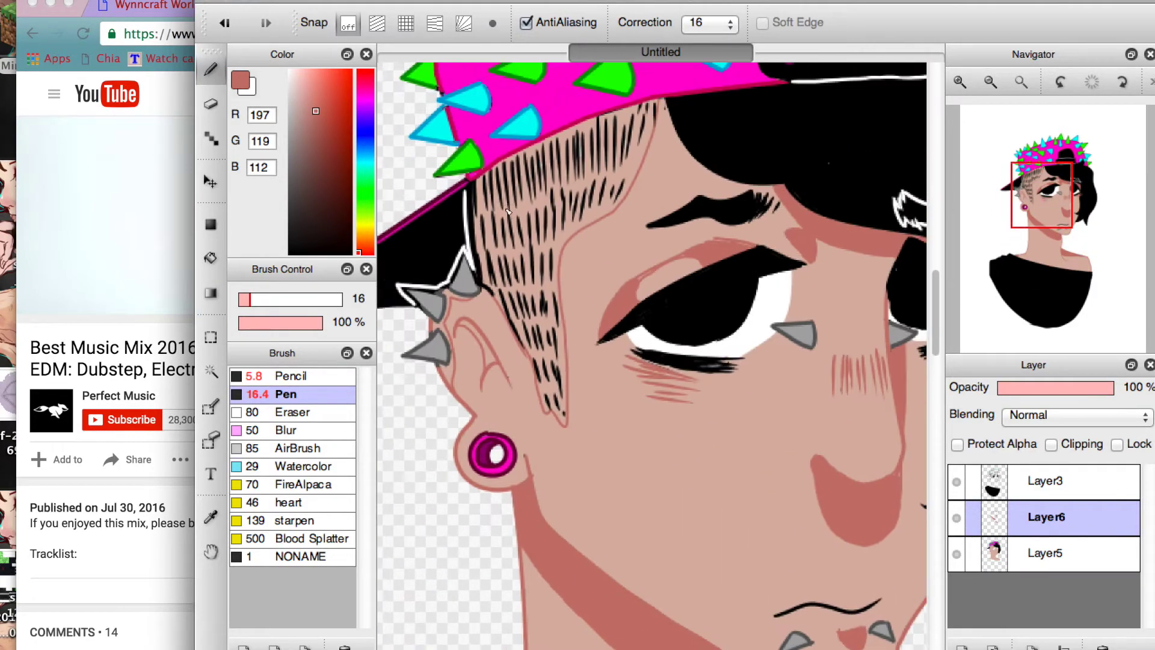
{"action": "key", "text": "g"}
{"action": "left_click", "coordinate": [1021, 203]}
{"action": "scroll", "coordinate": [1021, 203], "scroll_direction": "up", "scroll_amount": 3}
{"action": "left_click_drag", "start_coordinate": [1021, 203], "coordinate": [1021, 191]}
{"action": "left_click", "coordinate": [586, 403]}
{"action": "left_click", "coordinate": [565, 463]}
{"action": "left_click", "coordinate": [580, 292]}
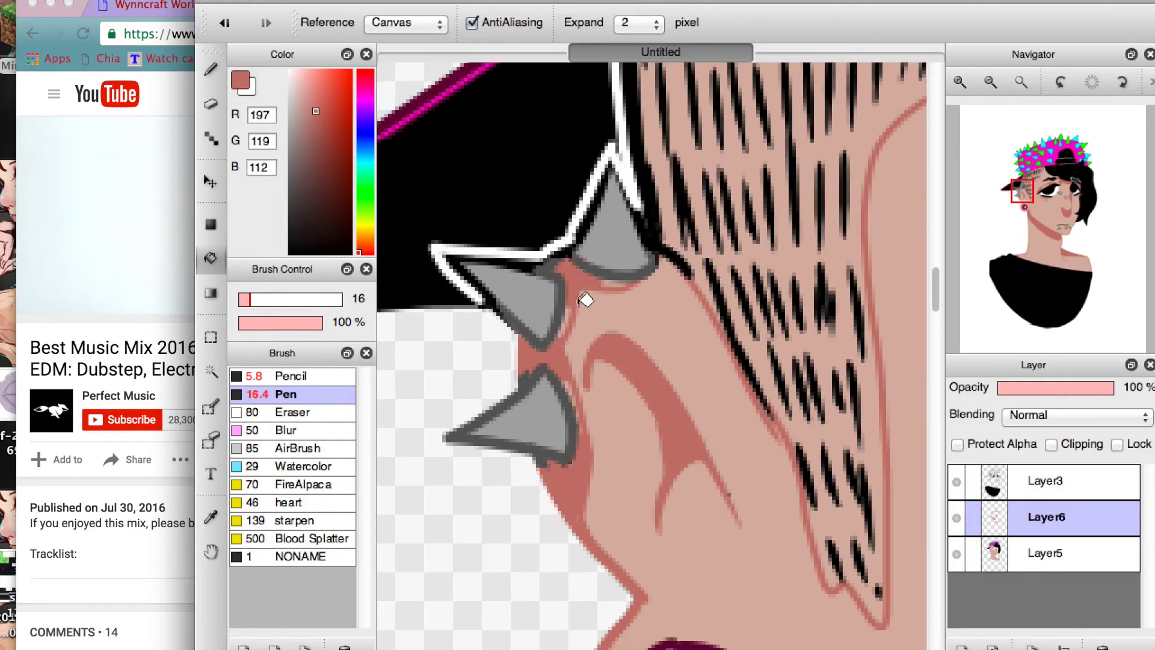
With Layer3 hidden, close the outline of the shaved hair area and fill it with the reddish brown
{"action": "key", "text": "b"}
{"action": "scroll", "coordinate": [973, 144], "scroll_direction": "down", "scroll_amount": 3}
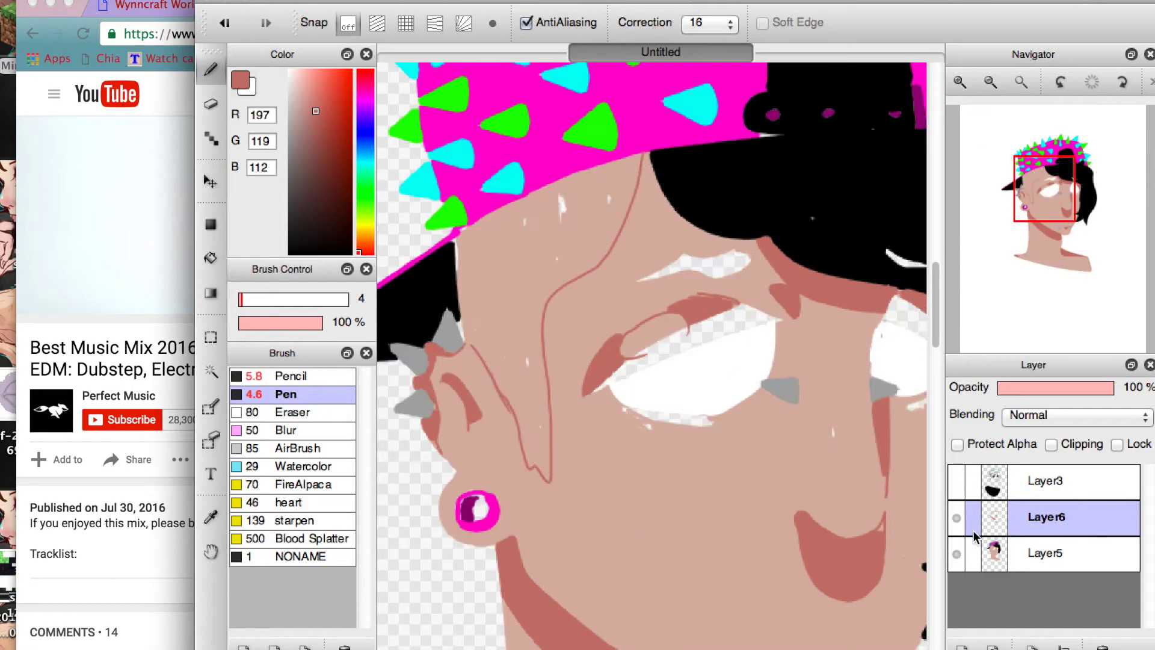
{"action": "key", "text": "g"}
{"action": "left_click", "coordinate": [211, 69]}
{"action": "key", "text": "g"}
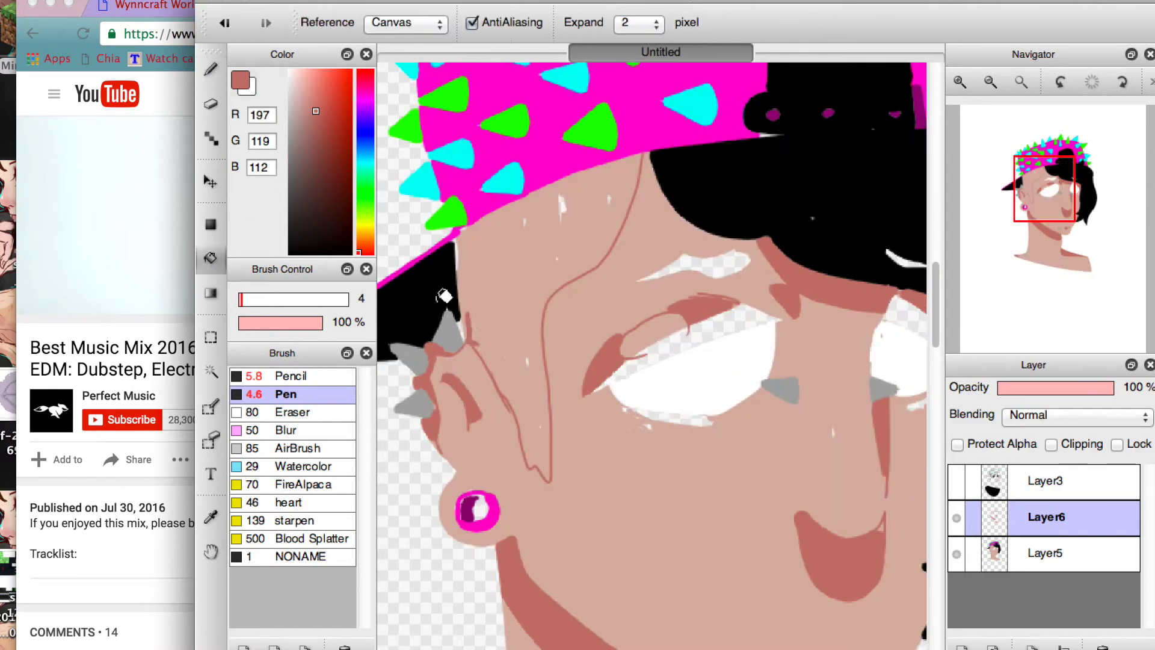
{"action": "scroll", "coordinate": [1006, 129], "scroll_direction": "down", "scroll_amount": 4}
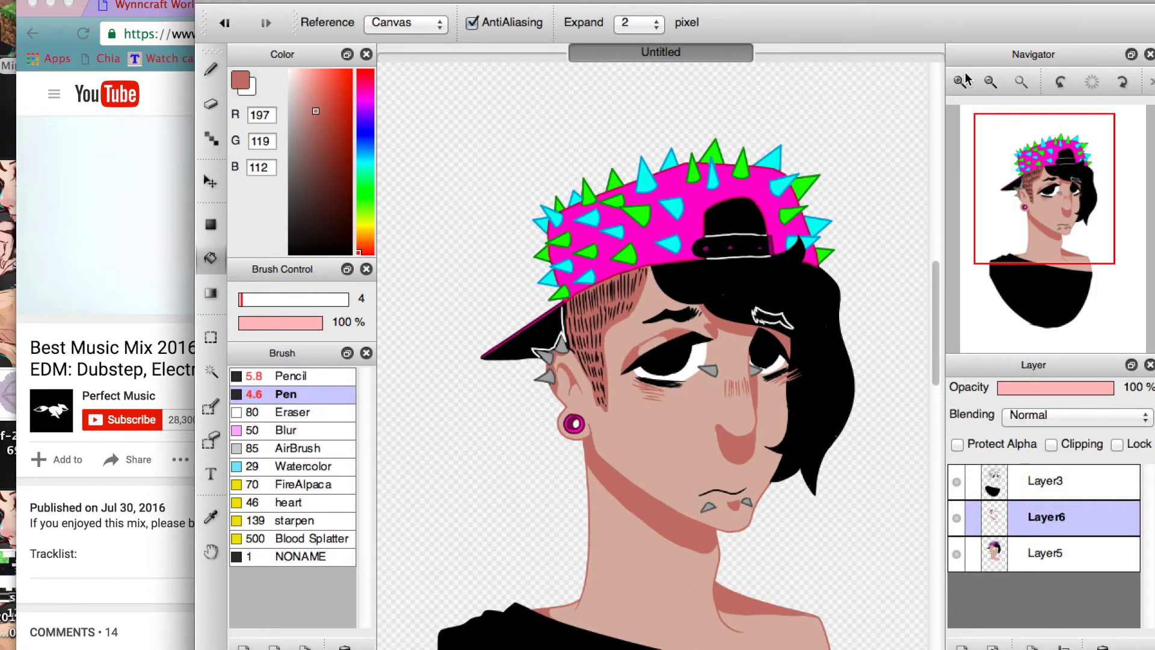
{"action": "left_click", "coordinate": [960, 81]}
{"action": "left_click_drag", "start_coordinate": [1041, 190], "coordinate": [1045, 221]}
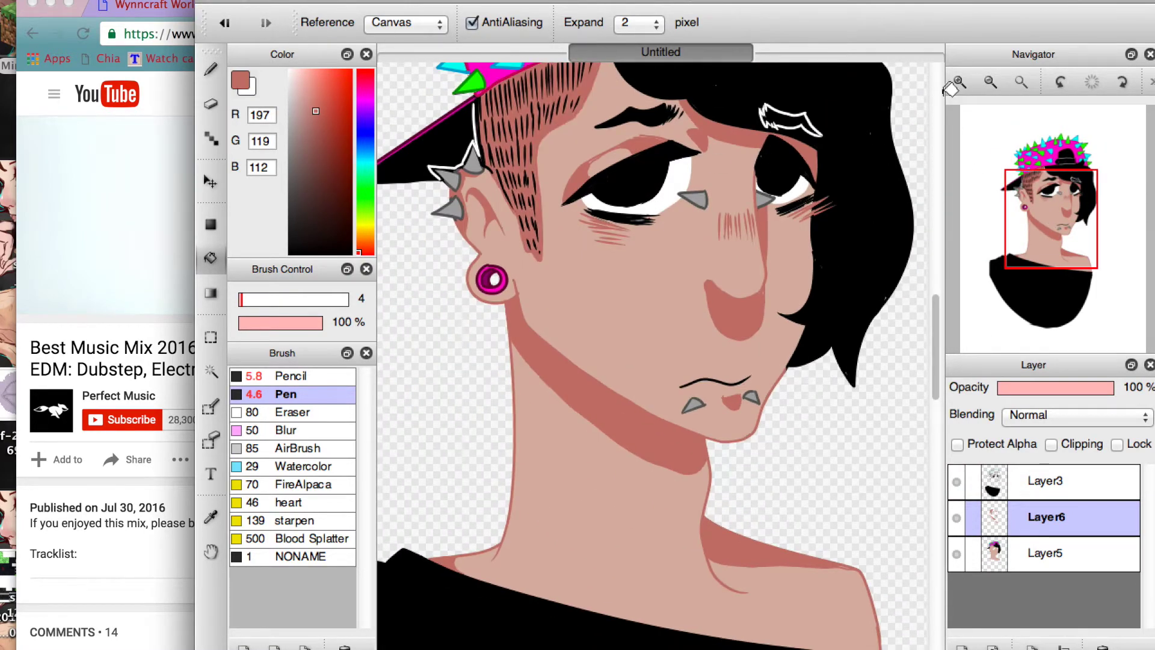
Sample the dark pink of the cap's outline and fill a curved shadow across the left end of the cap
{"action": "scroll", "coordinate": [270, 190], "scroll_direction": "up", "scroll_amount": 4}
{"action": "key", "text": "i"}
{"action": "left_click", "coordinate": [516, 220]}
{"action": "left_click", "coordinate": [576, 186]}
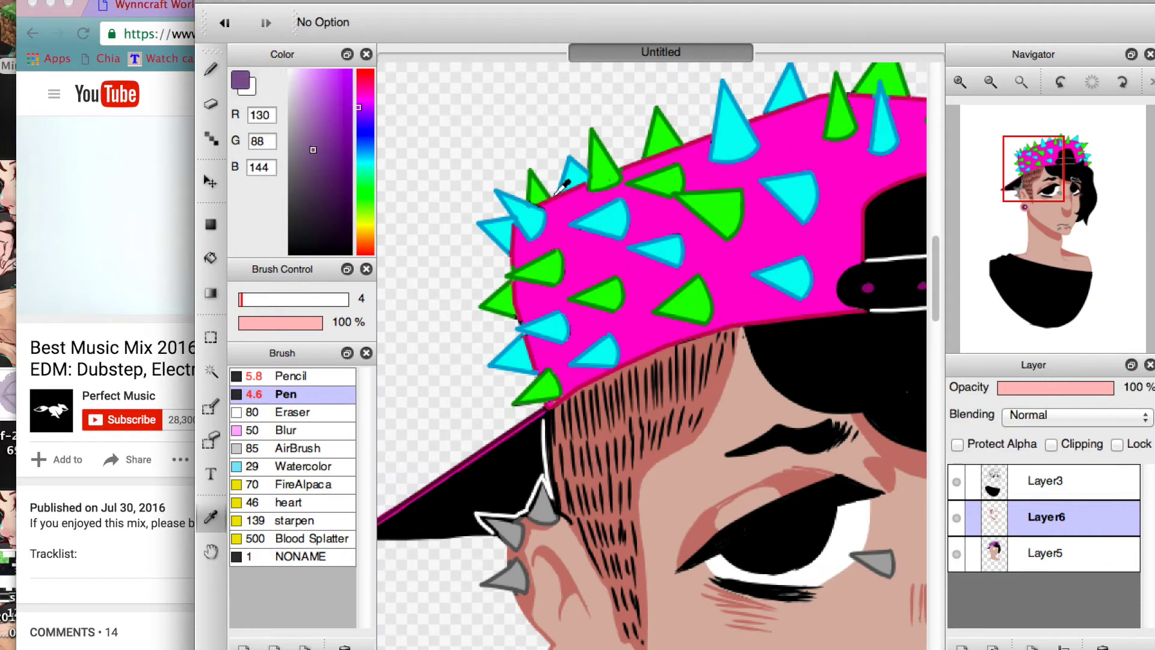
{"action": "key", "text": "b"}
{"action": "scroll", "coordinate": [741, 171], "scroll_direction": "up", "scroll_amount": 2}
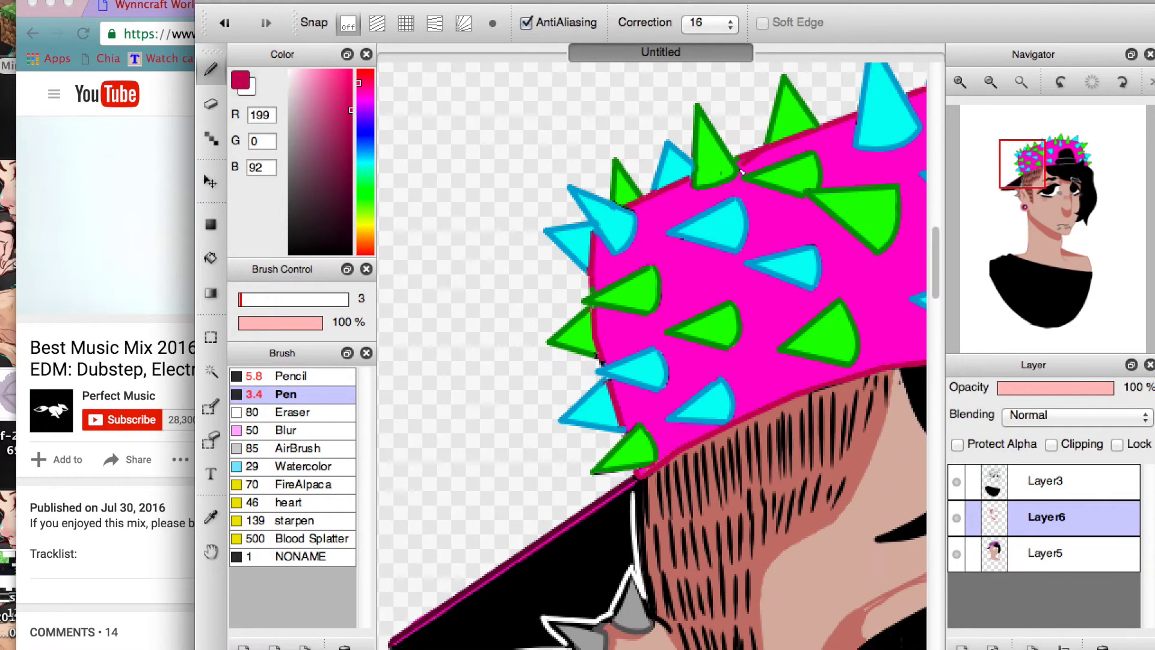
{"action": "key", "text": "g"}
{"action": "left_click", "coordinate": [744, 399]}
Outline the cast shadows beside the spikes on the cap's left and middle parts with the dark pink pen
{"action": "scroll", "coordinate": [1030, 166], "scroll_direction": "down", "scroll_amount": 4}
{"action": "scroll", "coordinate": [1030, 166], "scroll_direction": "up", "scroll_amount": 5}
{"action": "left_click_drag", "start_coordinate": [1030, 166], "coordinate": [1030, 168]}
{"action": "key", "text": "b"}
{"action": "left_click_drag", "start_coordinate": [599, 201], "coordinate": [655, 208]}
{"action": "left_click_drag", "start_coordinate": [722, 240], "coordinate": [781, 263]}
{"action": "key", "text": "ctrl+z"}
{"action": "left_click_drag", "start_coordinate": [725, 239], "coordinate": [783, 258]}
{"action": "left_click_drag", "start_coordinate": [841, 370], "coordinate": [777, 365]}
{"action": "left_click_drag", "start_coordinate": [818, 164], "coordinate": [878, 205]}
{"action": "mouse_move", "coordinate": [700, 103]}
{"action": "left_mouse_down"}
{"action": "mouse_move", "coordinate": [740, 129]}
{"action": "mouse_move", "coordinate": [777, 133]}
{"action": "left_mouse_up"}
Outline the remaining spike shadows across the middle and right side of the cap in dark pink
{"action": "scroll", "coordinate": [702, 246], "scroll_direction": "up", "scroll_amount": 3}
{"action": "scroll", "coordinate": [702, 246], "scroll_direction": "right", "scroll_amount": 3}
{"action": "left_click_drag", "start_coordinate": [773, 318], "coordinate": [836, 360]}
{"action": "left_click_drag", "start_coordinate": [768, 482], "coordinate": [833, 515]}
{"action": "left_click_drag", "start_coordinate": [819, 154], "coordinate": [893, 191]}
{"action": "left_click_drag", "start_coordinate": [1039, 157], "coordinate": [1081, 161]}
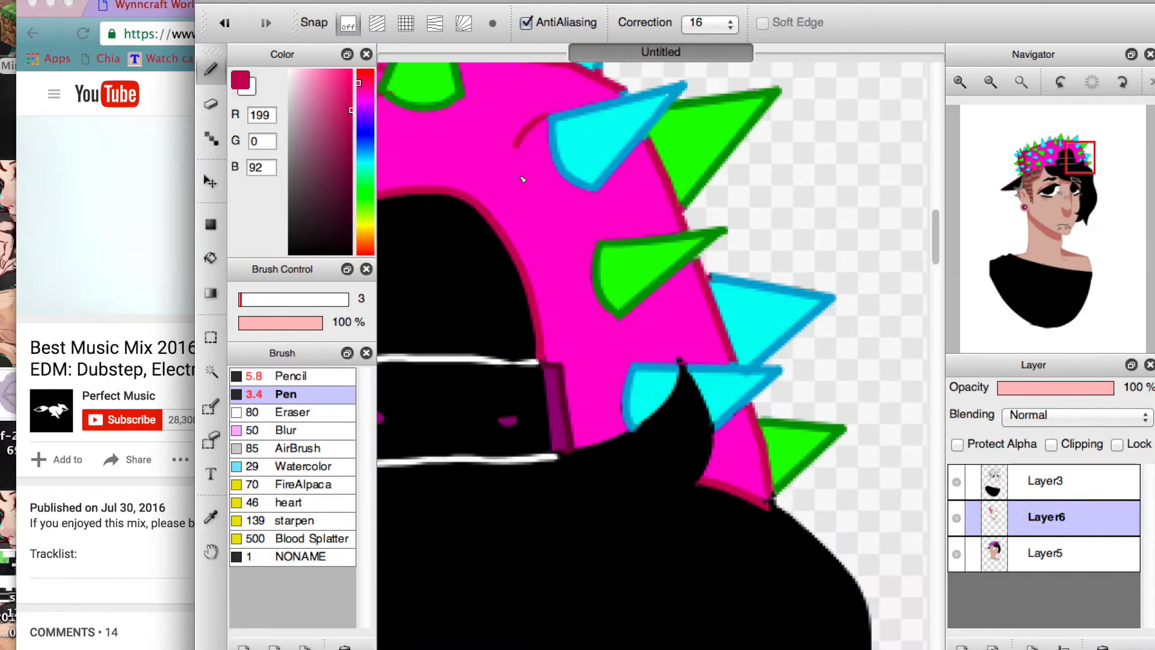
{"action": "left_click_drag", "start_coordinate": [544, 115], "coordinate": [592, 187]}
{"action": "left_click_drag", "start_coordinate": [598, 244], "coordinate": [615, 316]}
Fill the outlined spike shadows on the cap with the dark pink
{"action": "key", "text": "g"}
{"action": "left_click", "coordinate": [611, 415]}
{"action": "left_click", "coordinate": [587, 282]}
{"action": "left_click", "coordinate": [544, 155]}
{"action": "scroll", "coordinate": [572, 240], "scroll_direction": "up", "scroll_amount": 5}
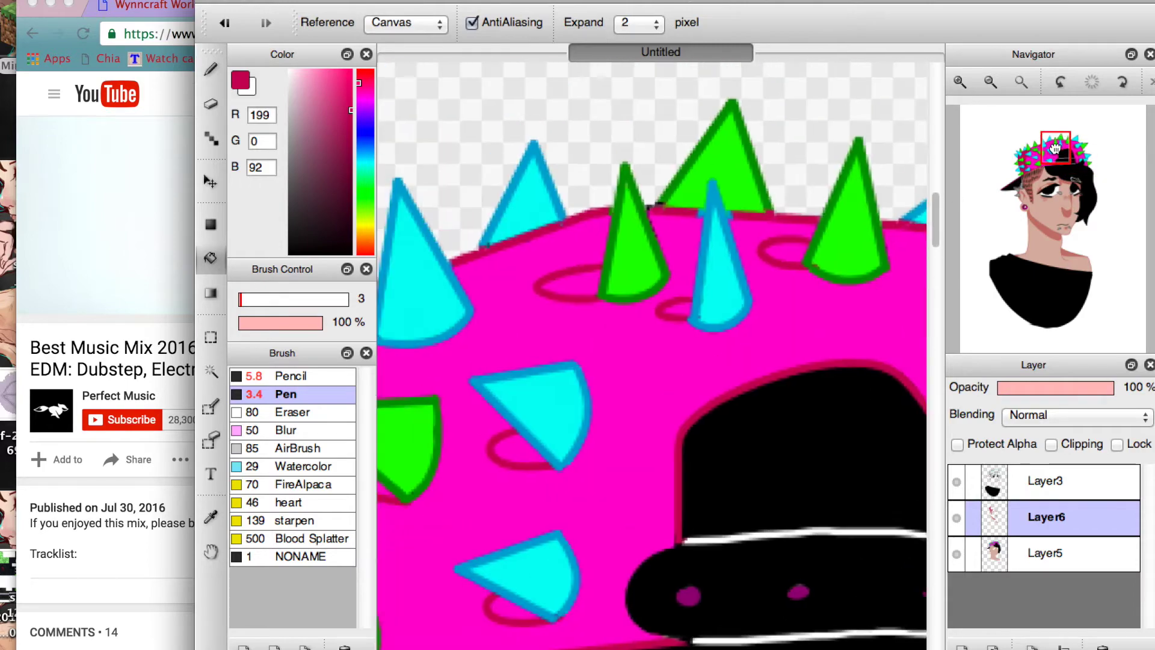
{"action": "left_click", "coordinate": [666, 313]}
{"action": "left_click", "coordinate": [612, 481]}
{"action": "left_click", "coordinate": [454, 354]}
{"action": "scroll", "coordinate": [621, 242], "scroll_direction": "down", "scroll_amount": 5}
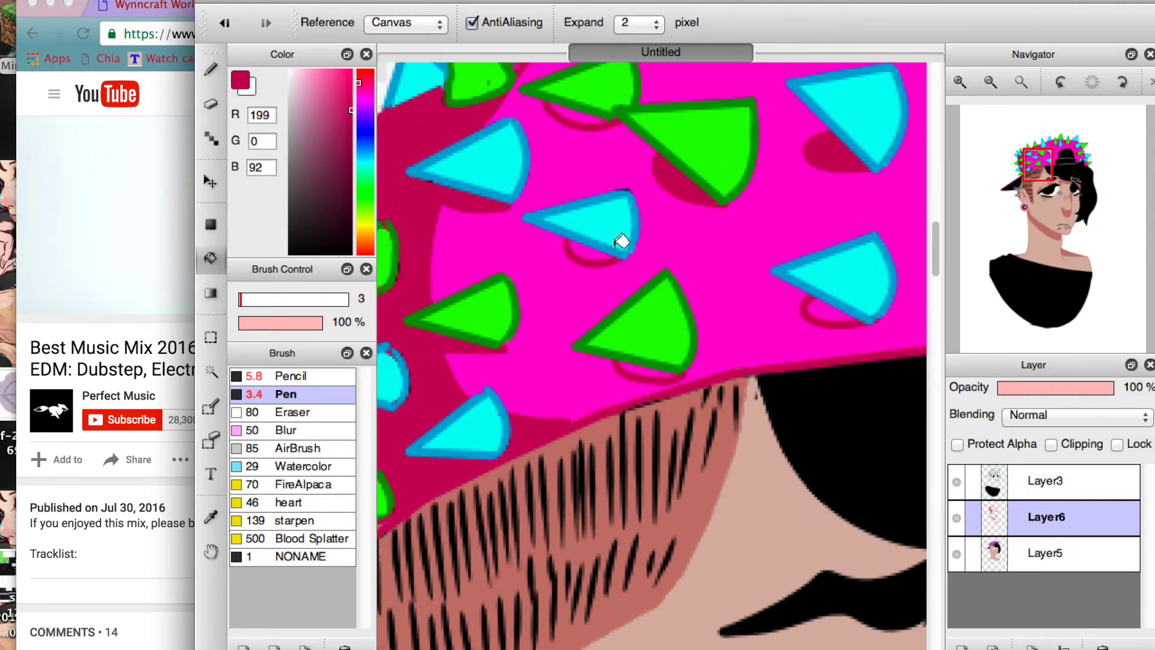
{"action": "left_click", "coordinate": [835, 308]}
Sample the dark green spike outline and fill the green spikes at the cap's shaded left end with it
{"action": "key", "text": "b"}
{"action": "scroll", "coordinate": [652, 355], "scroll_direction": "down", "scroll_amount": 3}
{"action": "scroll", "coordinate": [653, 355], "scroll_direction": "up", "scroll_amount": 3}
{"action": "left_click", "coordinate": [595, 176], "text": "alt"}
{"action": "key", "text": "g"}
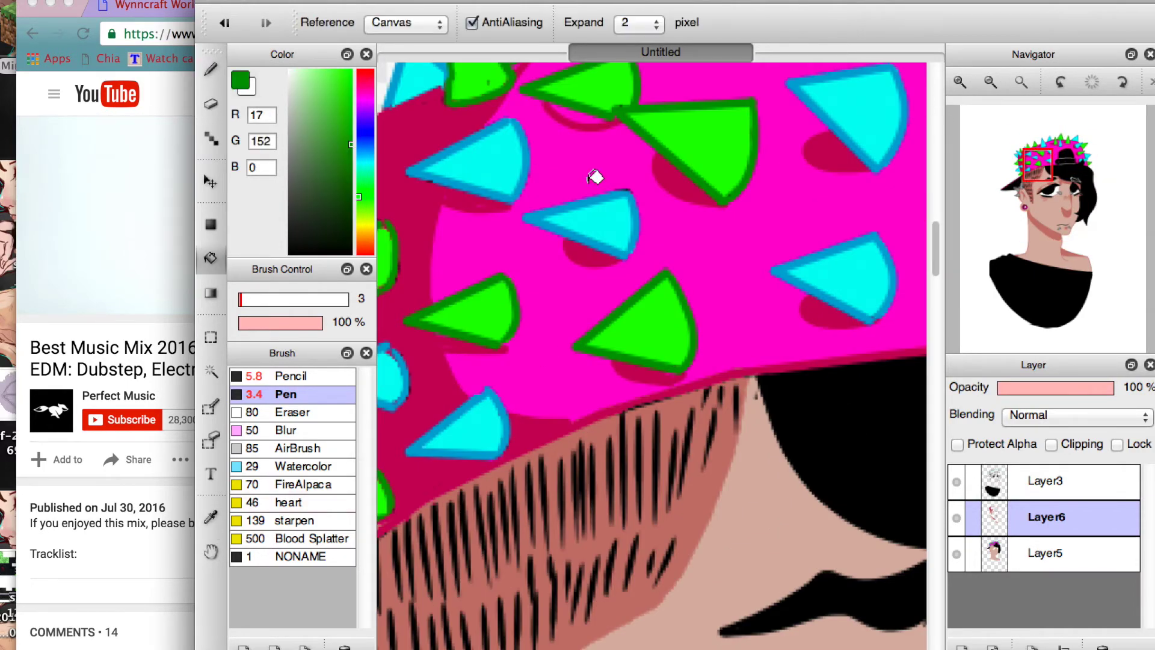
{"action": "scroll", "coordinate": [595, 176], "scroll_direction": "up", "scroll_amount": 5}
{"action": "left_click", "coordinate": [540, 272]}
{"action": "left_click", "coordinate": [616, 446]}
{"action": "left_click", "coordinate": [612, 205]}
{"action": "scroll", "coordinate": [583, 198], "scroll_direction": "up", "scroll_amount": 2}
{"action": "left_click", "coordinate": [582, 198]}
Outline the shaded side of the remaining green spikes in dark green, reducing the pen size to 1
{"action": "key", "text": "b"}
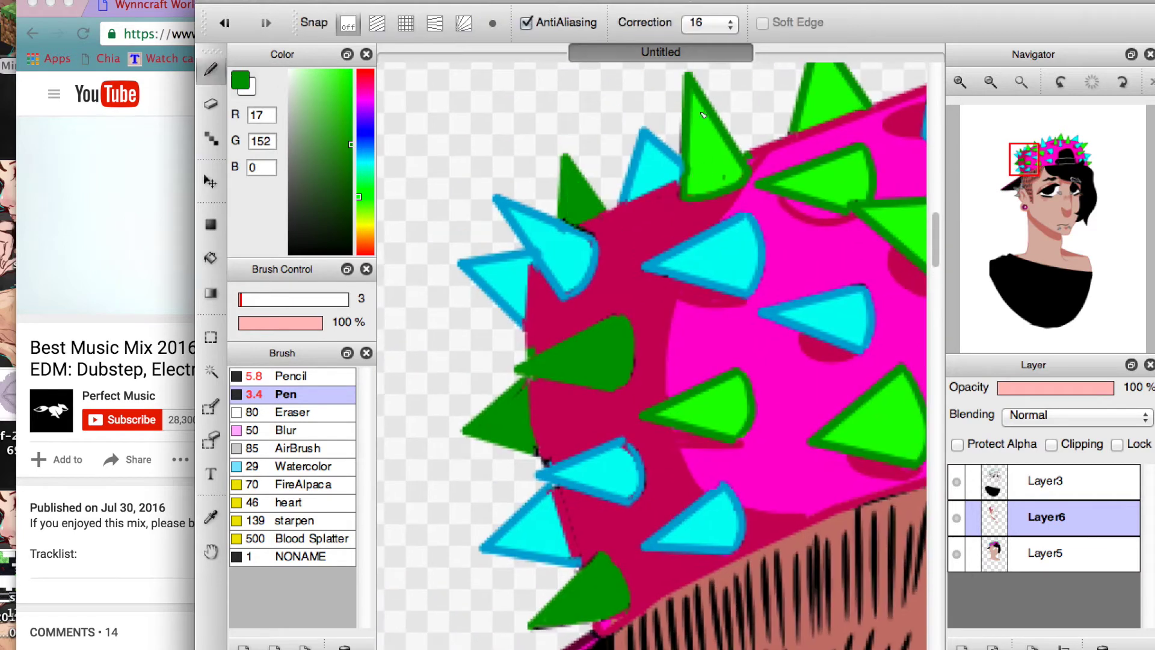
{"action": "left_click_drag", "start_coordinate": [702, 115], "coordinate": [699, 132]}
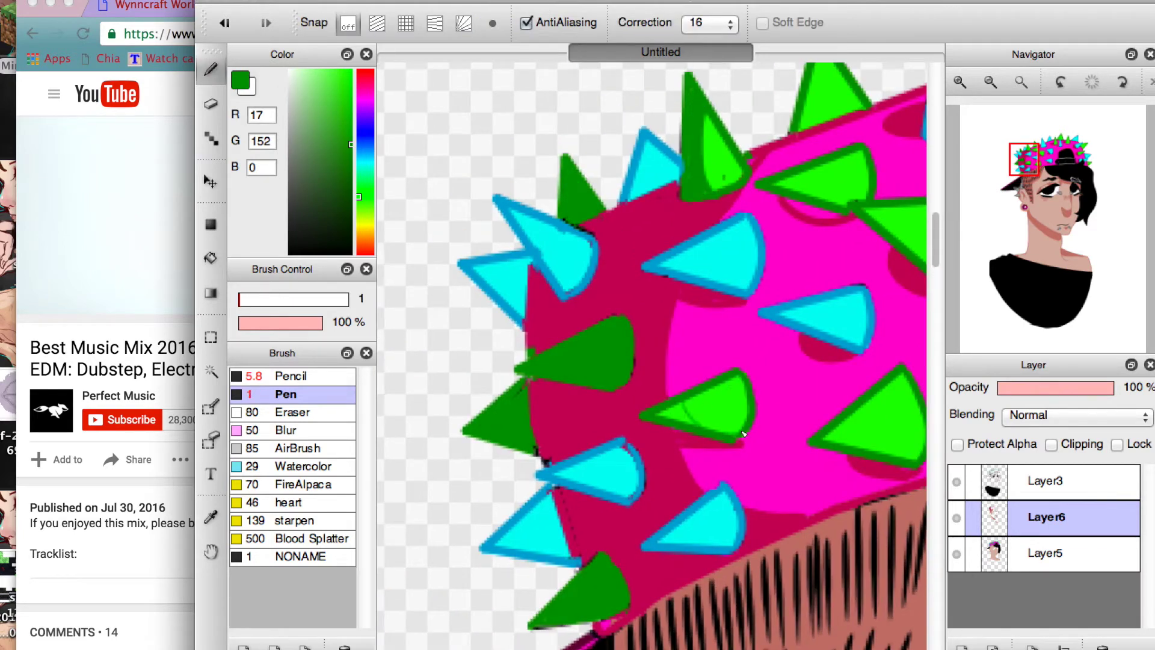
{"action": "scroll", "coordinate": [703, 321], "scroll_direction": "down", "scroll_amount": 3}
{"action": "scroll", "coordinate": [704, 321], "scroll_direction": "right", "scroll_amount": 3}
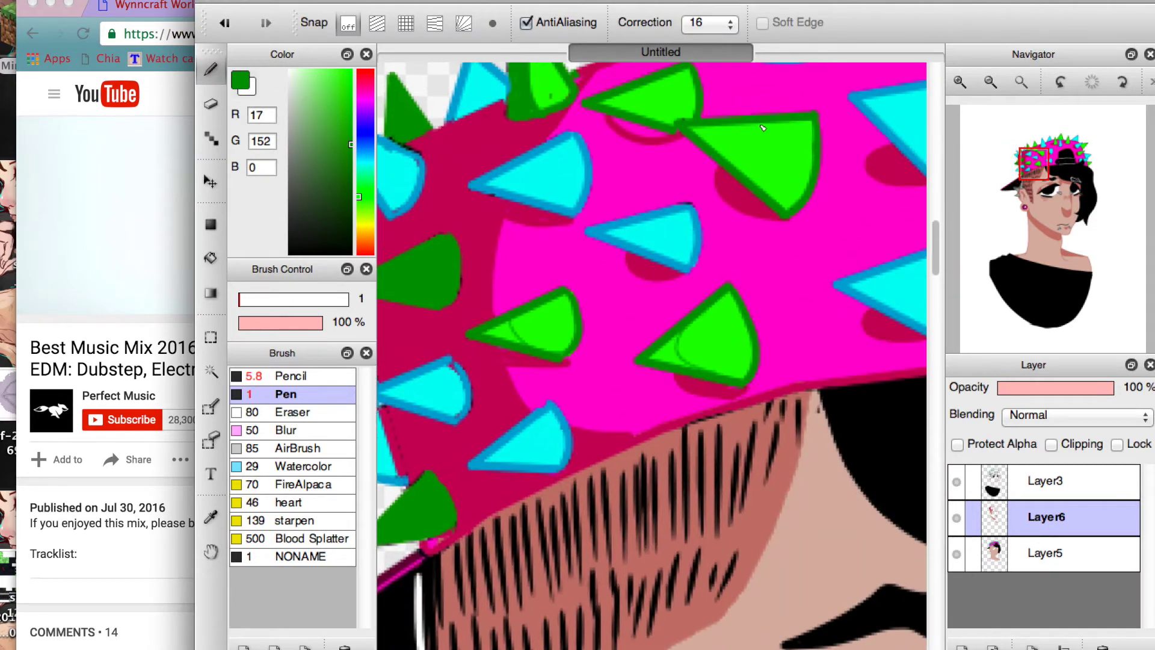
{"action": "scroll", "coordinate": [649, 90], "scroll_direction": "up", "scroll_amount": 5}
{"action": "scroll", "coordinate": [650, 90], "scroll_direction": "right", "scroll_amount": 4}
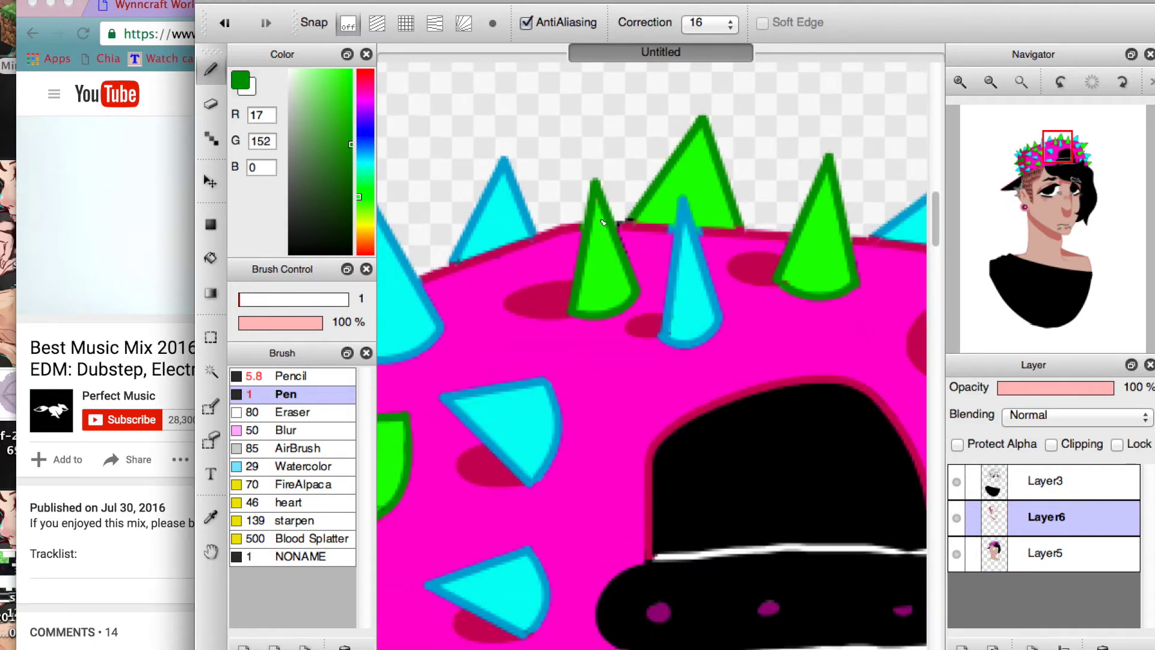
{"action": "left_click_drag", "start_coordinate": [837, 192], "coordinate": [823, 283]}
{"action": "scroll", "coordinate": [866, 289], "scroll_direction": "down", "scroll_amount": 5}
{"action": "scroll", "coordinate": [866, 289], "scroll_direction": "right", "scroll_amount": 5}
{"action": "scroll", "coordinate": [613, 405], "scroll_direction": "up", "scroll_amount": 4}
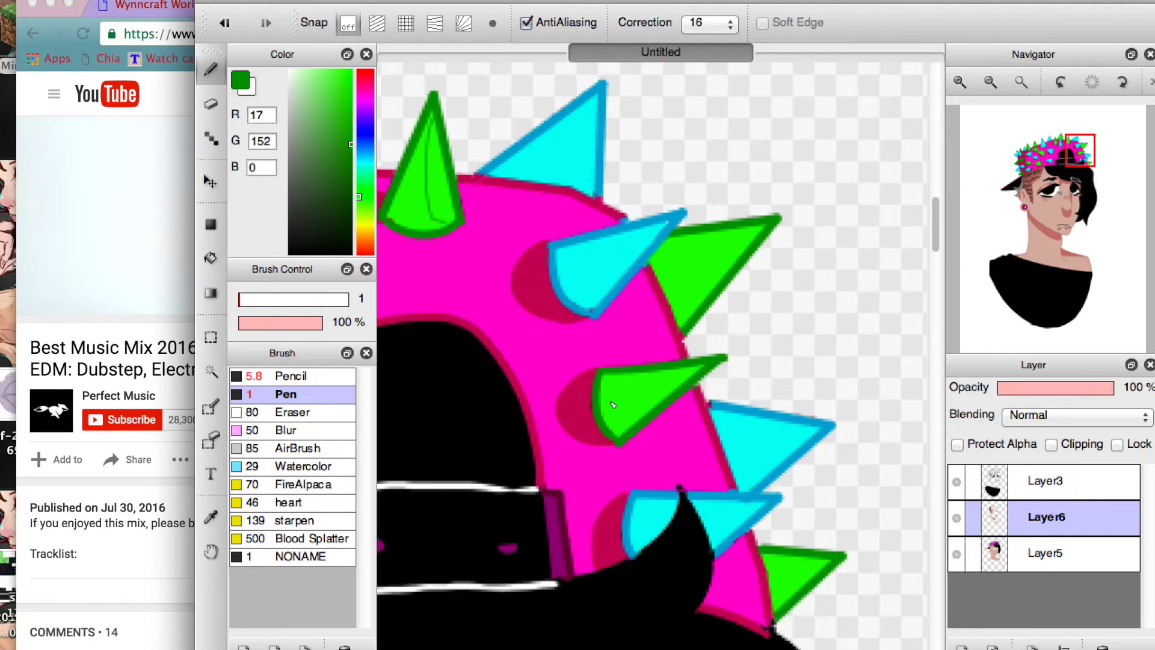
{"action": "left_click_drag", "start_coordinate": [777, 604], "coordinate": [781, 564]}
Fill the outlined shadows on the green spikes along the cap's top and right with dark green, expanding by 1 pixel
{"action": "key", "text": "g"}
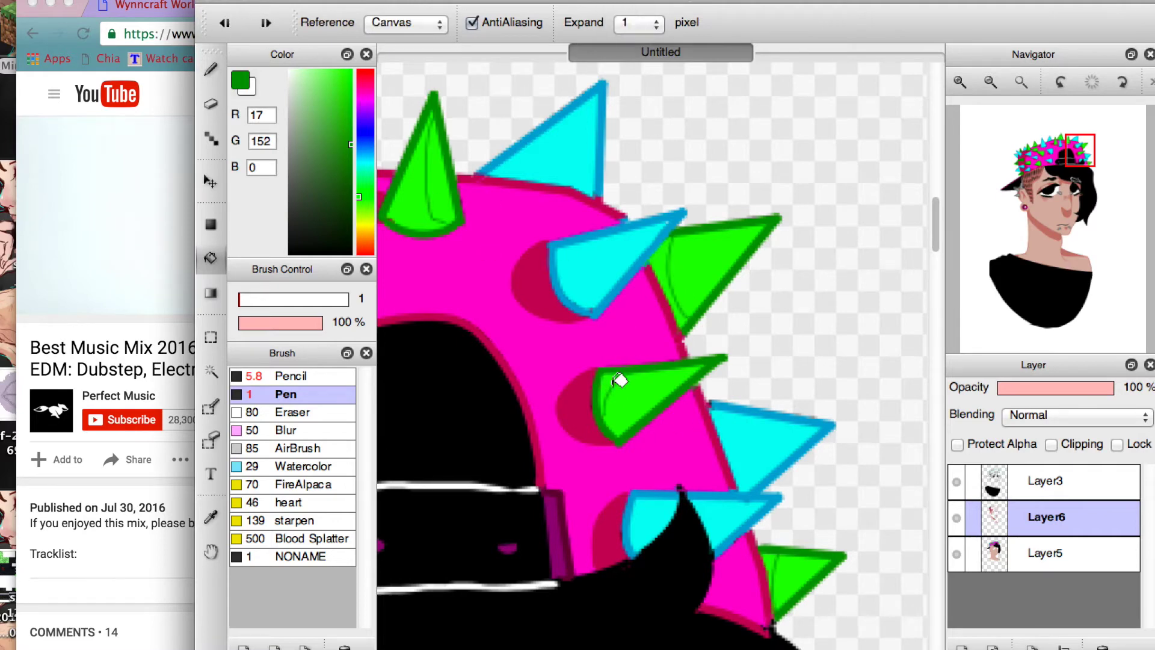
{"action": "scroll", "coordinate": [421, 198], "scroll_direction": "left", "scroll_amount": 5}
{"action": "scroll", "coordinate": [421, 199], "scroll_direction": "up", "scroll_amount": 2}
{"action": "key", "text": "b"}
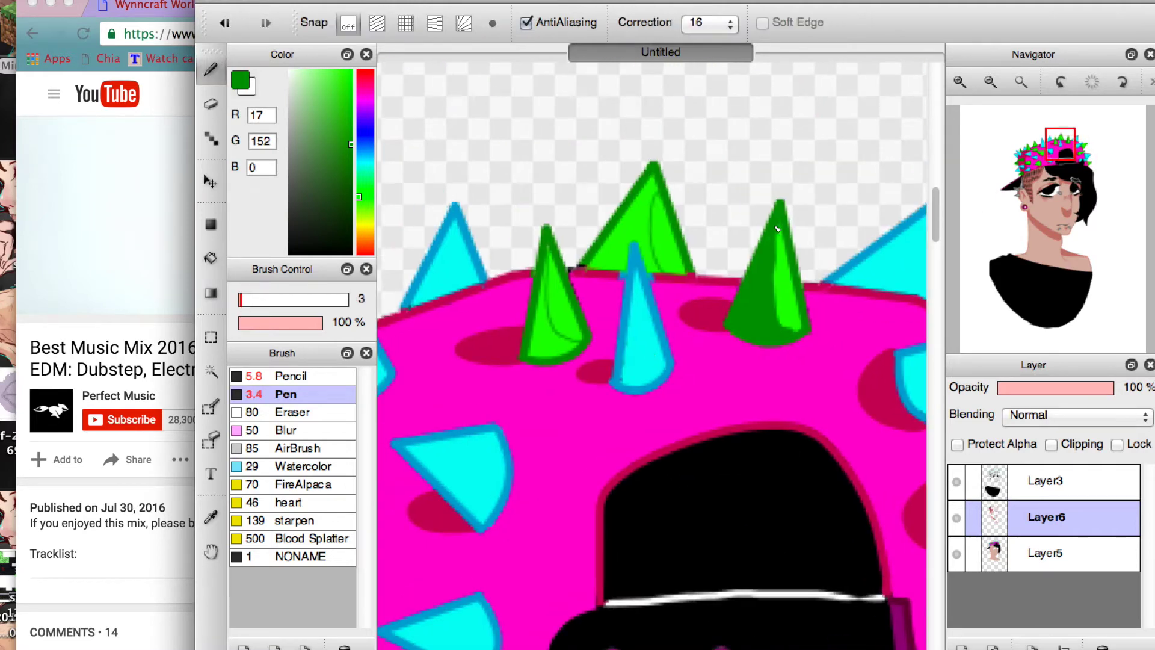
{"action": "left_click_drag", "start_coordinate": [777, 229], "coordinate": [777, 316]}
{"action": "key", "text": "g"}
{"action": "left_click", "coordinate": [626, 240]}
{"action": "left_click", "coordinate": [557, 319]}
Fill the outlined shadows on the green spikes in the left half of the cap with dark green
{"action": "key", "text": "b"}
{"action": "scroll", "coordinate": [595, 227], "scroll_direction": "left", "scroll_amount": 4}
{"action": "scroll", "coordinate": [596, 227], "scroll_direction": "down", "scroll_amount": 2}
{"action": "key", "text": "g"}
{"action": "left_click", "coordinate": [595, 228]}
{"action": "left_click", "coordinate": [619, 309]}
{"action": "key", "text": "b"}
{"action": "key", "text": "g"}
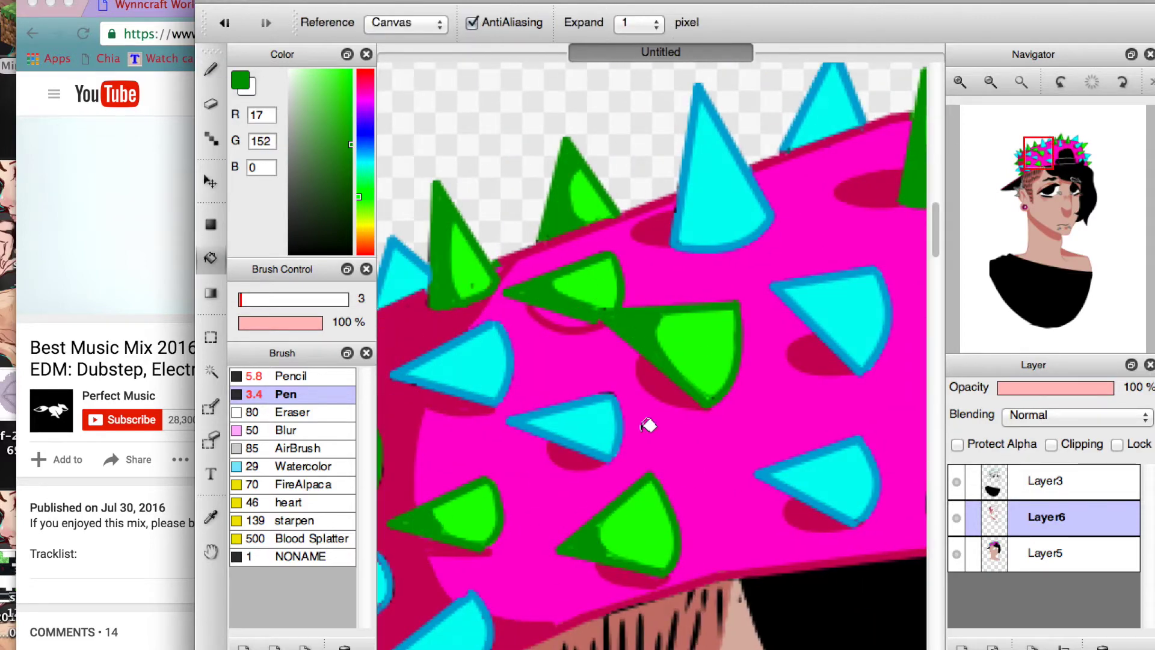
Sample the dark blue spike outline and fill the cyan spikes at the cap's shaded left end with it
{"action": "scroll", "coordinate": [516, 481], "scroll_direction": "left", "scroll_amount": 4}
{"action": "scroll", "coordinate": [516, 482], "scroll_direction": "down", "scroll_amount": 2}
{"action": "left_click", "coordinate": [511, 421], "text": "alt"}
{"action": "left_click", "coordinate": [544, 436]}
{"action": "left_click", "coordinate": [525, 182]}
{"action": "left_click", "coordinate": [580, 157]}
{"action": "left_click", "coordinate": [608, 378]}
{"action": "left_click", "coordinate": [715, 422]}
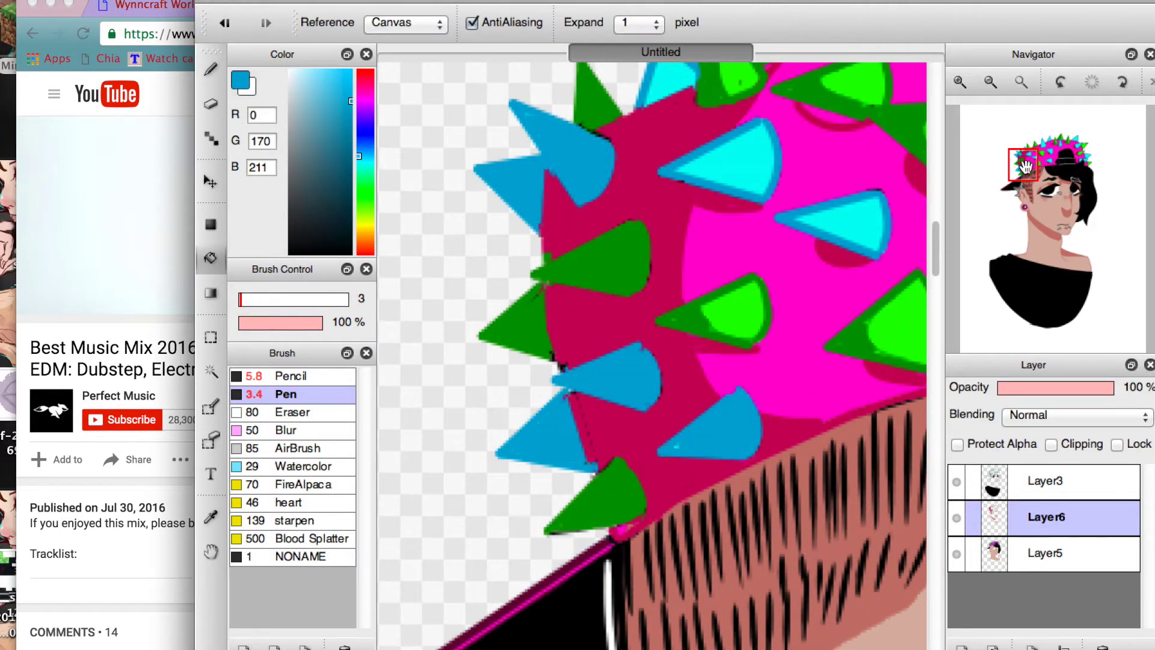
Shade one side of the cyan spikes on the cap's left and middle parts in dark blue, raising the pen size to 4
{"action": "scroll", "coordinate": [716, 423], "scroll_direction": "right", "scroll_amount": 3}
{"action": "scroll", "coordinate": [715, 422], "scroll_direction": "up", "scroll_amount": 1}
{"action": "key", "text": "b"}
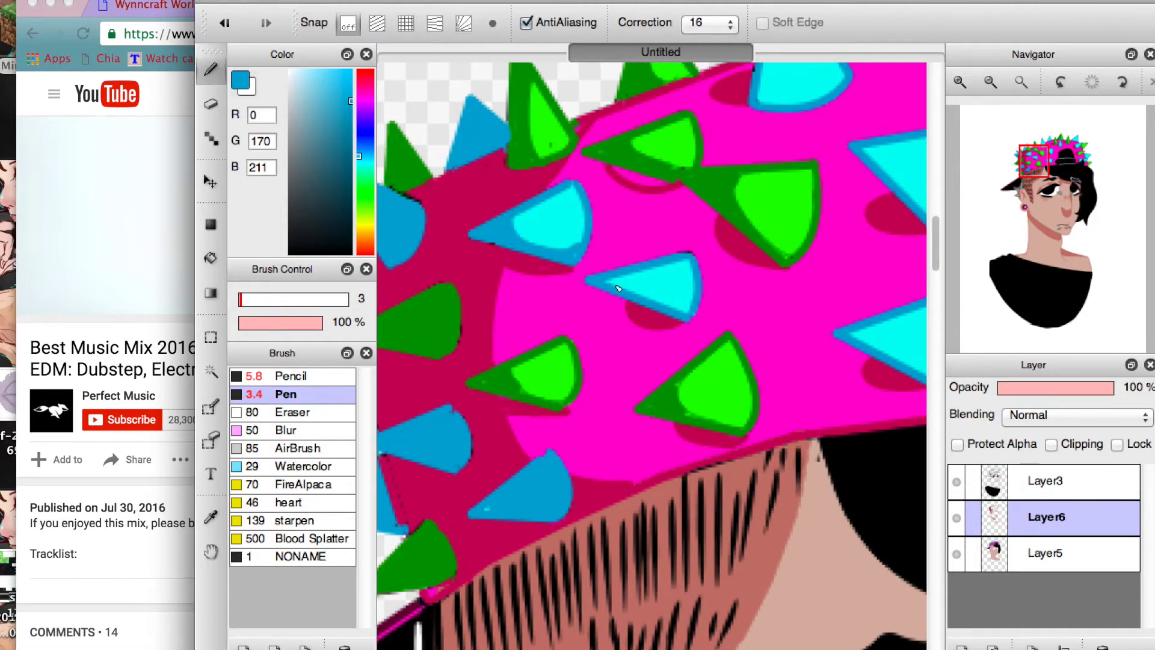
{"action": "scroll", "coordinate": [621, 288], "scroll_direction": "up", "scroll_amount": 3}
{"action": "scroll", "coordinate": [622, 288], "scroll_direction": "right", "scroll_amount": 2}
{"action": "left_click_drag", "start_coordinate": [697, 315], "coordinate": [632, 285]}
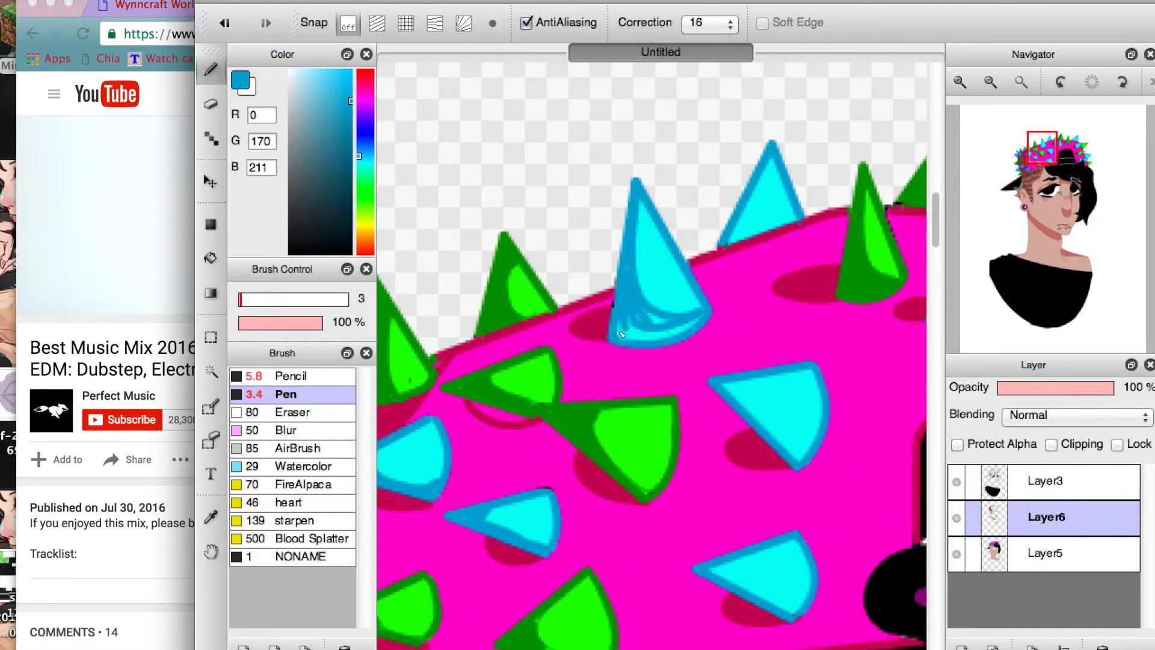
{"action": "left_click", "coordinate": [263, 301]}
{"action": "scroll", "coordinate": [652, 361], "scroll_direction": "down", "scroll_amount": 3}
{"action": "left_click_drag", "start_coordinate": [586, 414], "coordinate": [676, 459]}
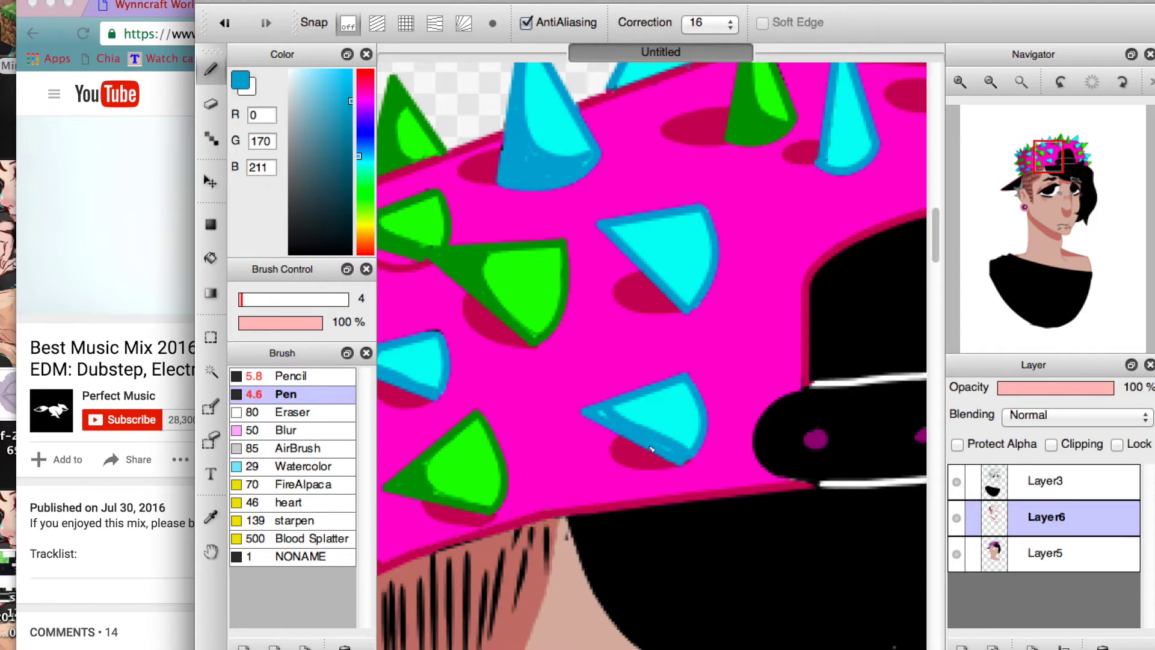
{"action": "left_click_drag", "start_coordinate": [620, 233], "coordinate": [690, 303]}
Shade the cyan spikes along the top and right side of the cap with dark blue
{"action": "scroll", "coordinate": [564, 265], "scroll_direction": "up", "scroll_amount": 3}
{"action": "scroll", "coordinate": [564, 265], "scroll_direction": "right", "scroll_amount": 1}
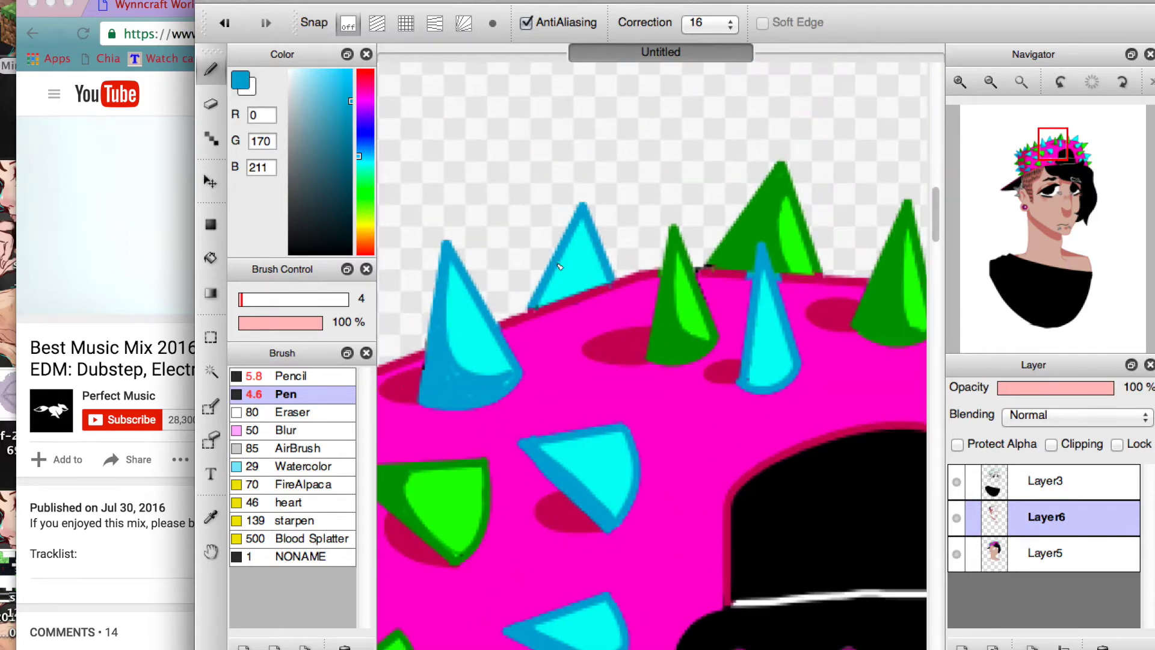
{"action": "left_click_drag", "start_coordinate": [777, 301], "coordinate": [757, 340]}
{"action": "left_click_drag", "start_coordinate": [1056, 161], "coordinate": [1080, 167]}
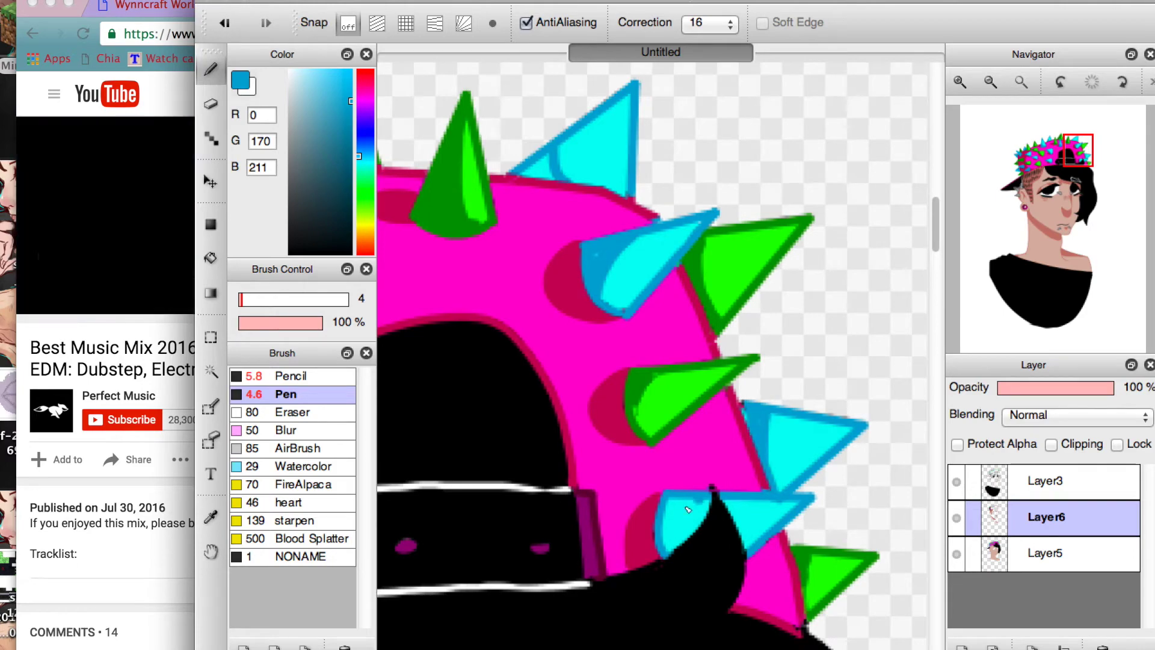
{"action": "key", "text": "g"}
{"action": "key", "text": "super+Tab"}
{"action": "left_click", "coordinate": [530, 224]}
{"action": "key", "text": "super+Tab"}
Sample the dark grey of the stud outlines and fill the three ear spikes with it
{"action": "left_click", "coordinate": [960, 81]}
{"action": "left_click_drag", "start_coordinate": [1058, 174], "coordinate": [1061, 202]}
{"action": "left_click", "coordinate": [592, 253], "text": "alt"}
{"action": "key", "text": "i"}
{"action": "left_click", "coordinate": [210, 257]}
{"action": "left_click", "coordinate": [578, 343]}
{"action": "left_click", "coordinate": [575, 253]}
{"action": "left_click", "coordinate": [652, 198]}
Shade the spike piercings on the nose bridge and below the lip with the dark grey pen
{"action": "key", "text": "b"}
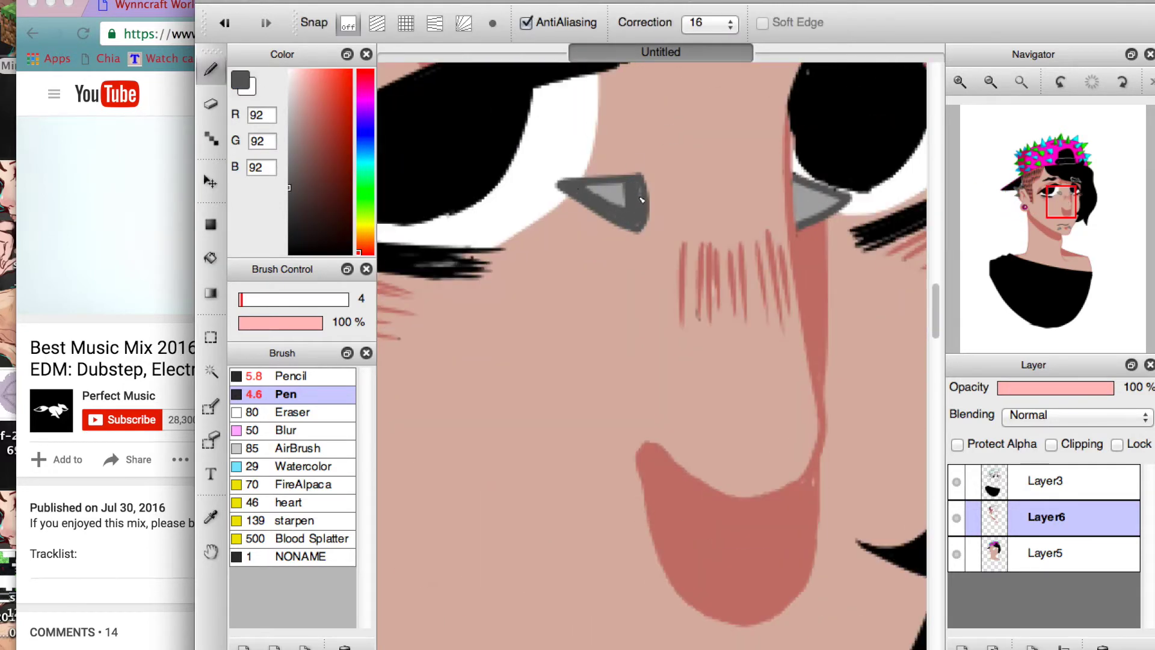
{"action": "left_click_drag", "start_coordinate": [813, 209], "coordinate": [836, 195]}
{"action": "scroll", "coordinate": [692, 277], "scroll_direction": "down", "scroll_amount": 5}
{"action": "left_click_drag", "start_coordinate": [553, 376], "coordinate": [584, 345]}
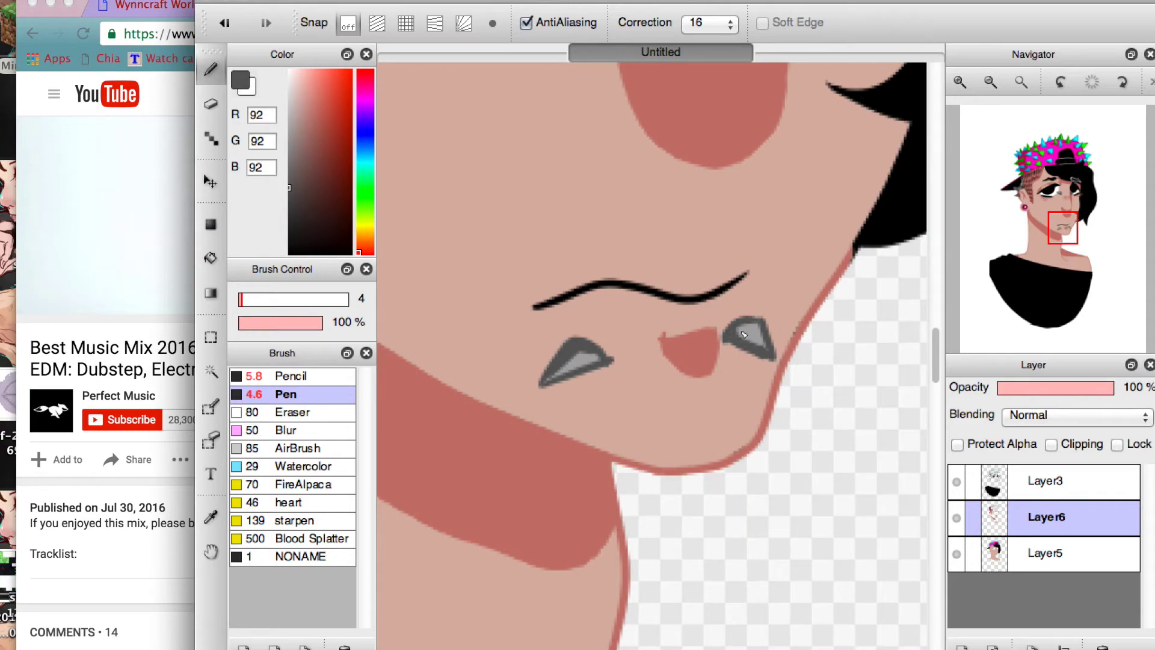
{"action": "left_click_drag", "start_coordinate": [744, 335], "coordinate": [759, 345]}
{"action": "left_click", "coordinate": [1021, 81]}
{"action": "left_click_drag", "start_coordinate": [1056, 188], "coordinate": [1045, 204]}
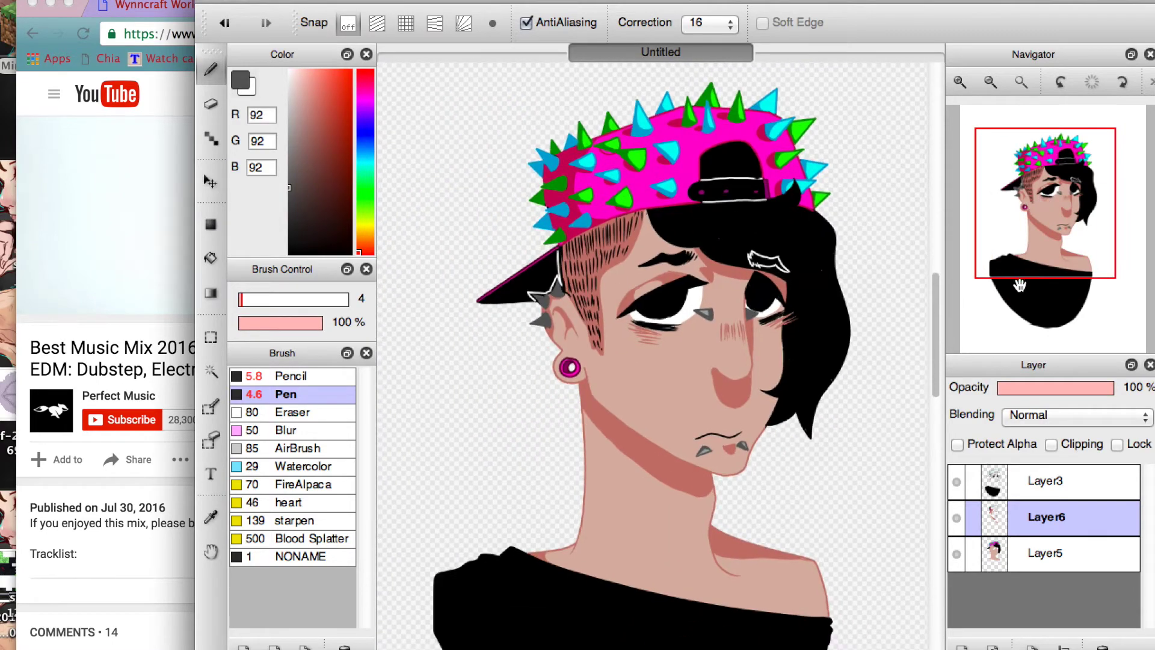
Lower the opacity of Layer6 to 52%
{"action": "left_click", "coordinate": [1021, 82]}
{"action": "left_click_drag", "start_coordinate": [1102, 395], "coordinate": [1070, 396]}
{"action": "key", "text": "super+equal"}
{"action": "key", "text": "super+0"}
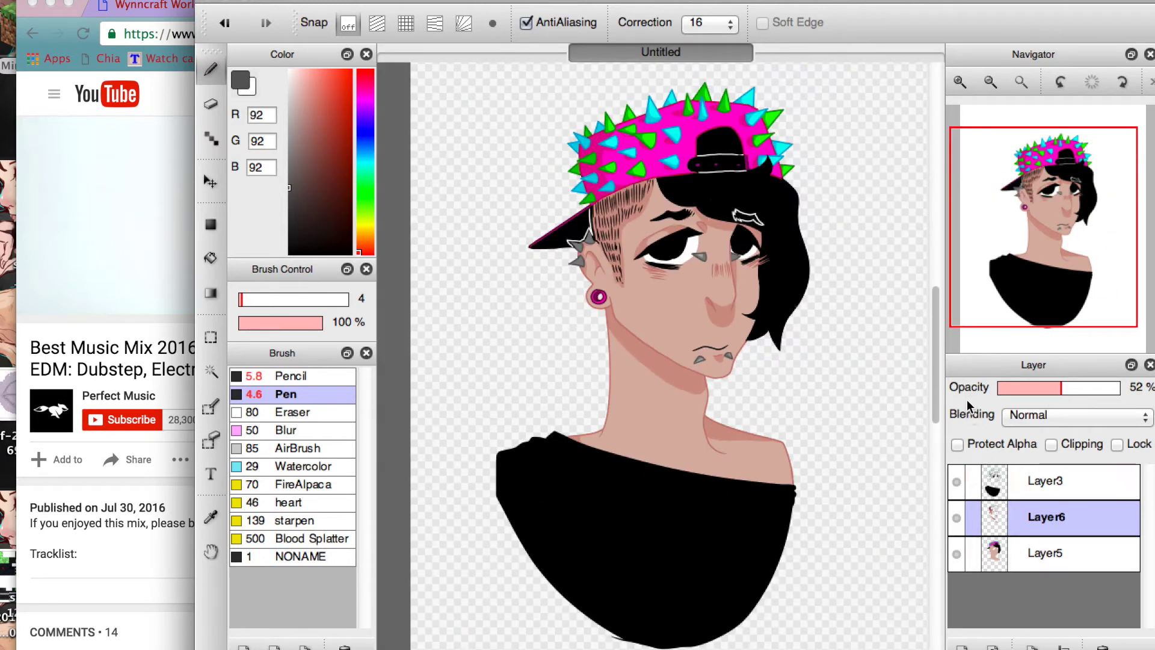
Merge Layer3 and Layer6 down into Layer5
{"action": "left_click", "coordinate": [1047, 481]}
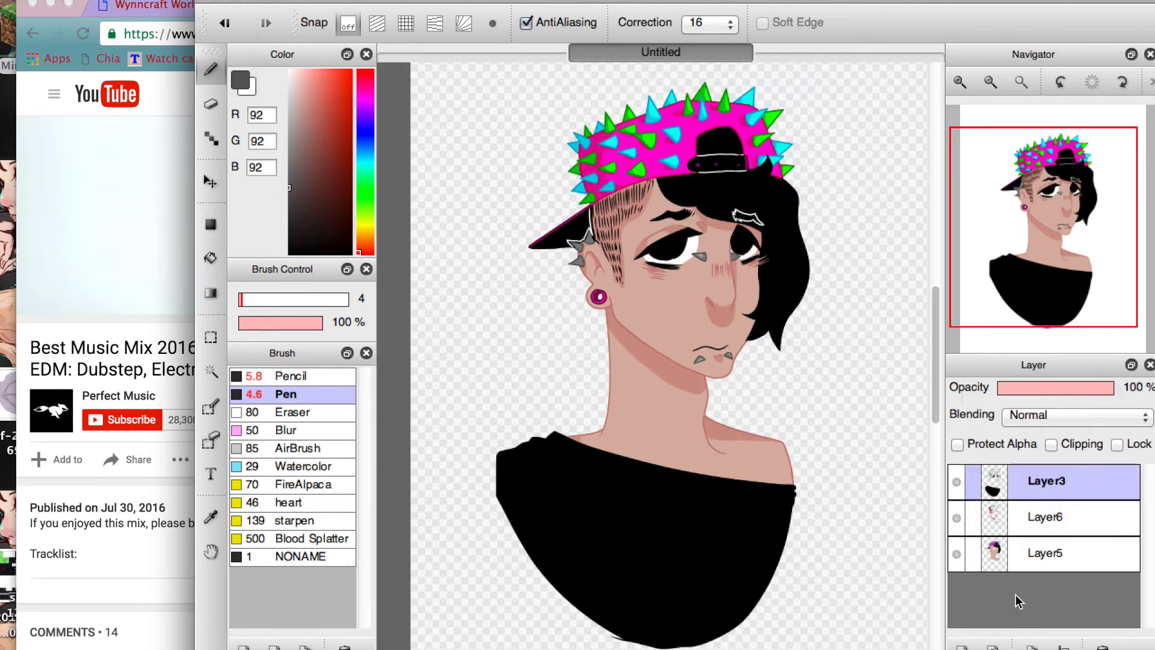
{"action": "key", "text": "super+e"}
{"action": "key", "text": "super+e"}
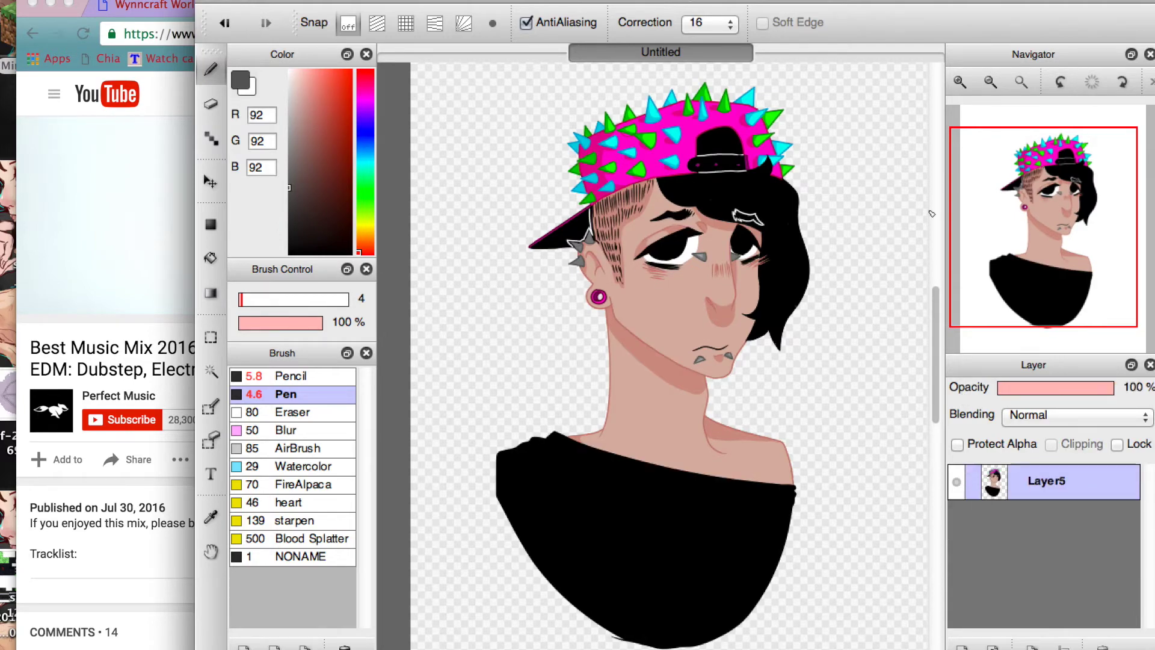
Try pink strokes (RGB 255, 114, 146) beneath the left eye
{"action": "key", "text": "super+equal"}
{"action": "key", "text": "super+equal"}
{"action": "key", "text": "super+equal"}
{"action": "left_click", "coordinate": [366, 77]}
{"action": "left_click", "coordinate": [324, 71]}
{"action": "left_click_drag", "start_coordinate": [568, 275], "coordinate": [655, 318]}
{"action": "left_click_drag", "start_coordinate": [580, 313], "coordinate": [664, 333]}
{"action": "left_click", "coordinate": [992, 81]}
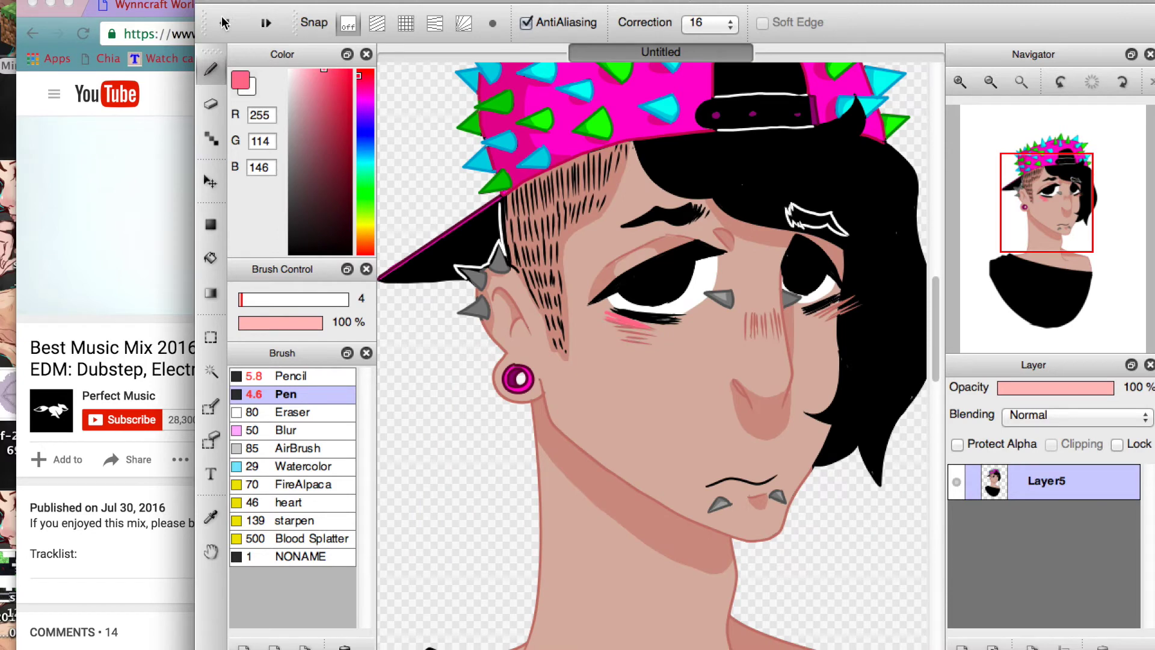
Draw dark brown (RGB 117, 66, 49) hatching beneath the left eye, reducing the pen size to 3
{"action": "left_click", "coordinate": [555, 269], "text": "alt"}
{"action": "left_click", "coordinate": [325, 170]}
{"action": "key", "text": "super+equal"}
{"action": "key", "text": "super+equal"}
{"action": "left_click_drag", "start_coordinate": [468, 176], "coordinate": [628, 247]}
{"action": "left_click_drag", "start_coordinate": [466, 208], "coordinate": [671, 253]}
{"action": "left_click_drag", "start_coordinate": [489, 236], "coordinate": [602, 248]}
{"action": "left_click", "coordinate": [244, 305]}
{"action": "left_click_drag", "start_coordinate": [518, 251], "coordinate": [670, 278]}
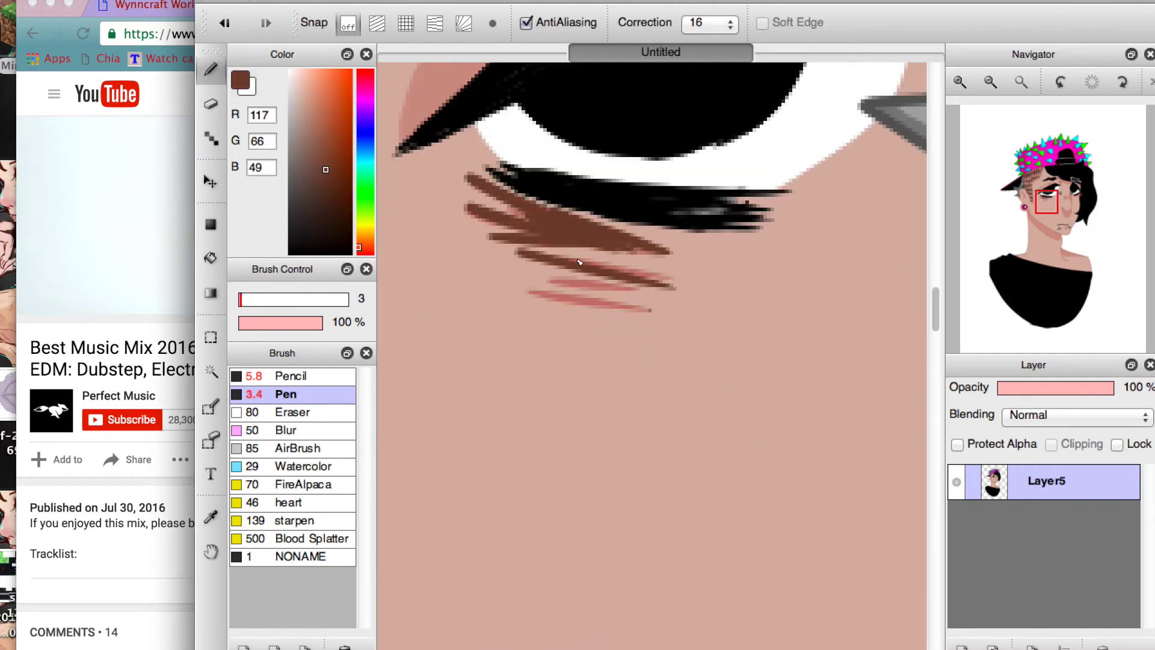
{"action": "left_click_drag", "start_coordinate": [562, 253], "coordinate": [672, 278]}
{"action": "left_click_drag", "start_coordinate": [531, 272], "coordinate": [661, 296]}
{"action": "left_click_drag", "start_coordinate": [510, 282], "coordinate": [653, 317]}
Add more dark brown hatching strokes to the shadows beneath the eyes
{"action": "key", "text": "super+minus"}
{"action": "left_click_drag", "start_coordinate": [517, 135], "coordinate": [673, 177]}
{"action": "left_click_drag", "start_coordinate": [529, 175], "coordinate": [674, 207]}
{"action": "left_click", "coordinate": [990, 81]}
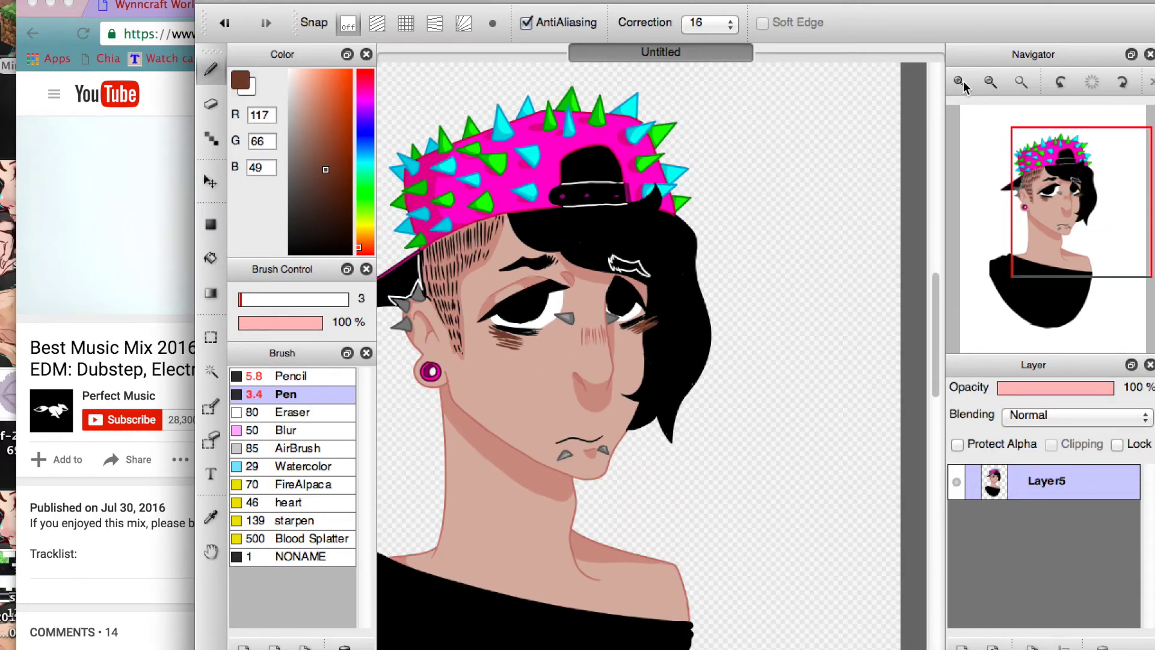
{"action": "left_click", "coordinate": [961, 83]}
{"action": "scroll", "coordinate": [723, 327], "scroll_direction": "right", "scroll_amount": 5}
{"action": "scroll", "coordinate": [723, 328], "scroll_direction": "down", "scroll_amount": 3}
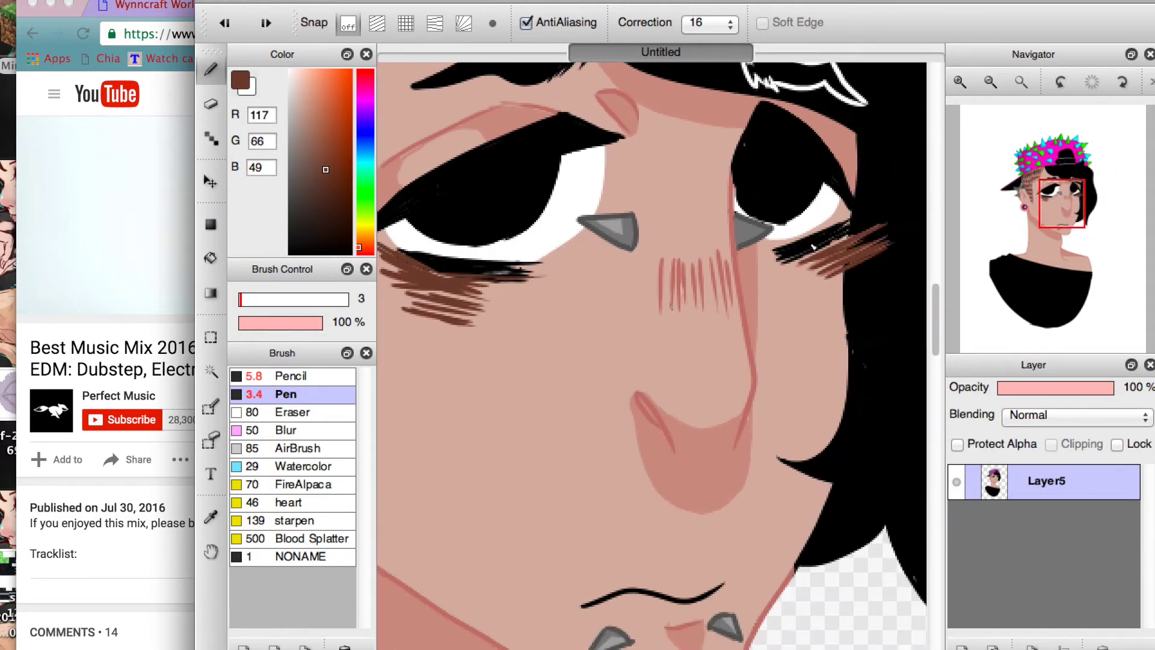
{"action": "key", "text": "super+minus"}
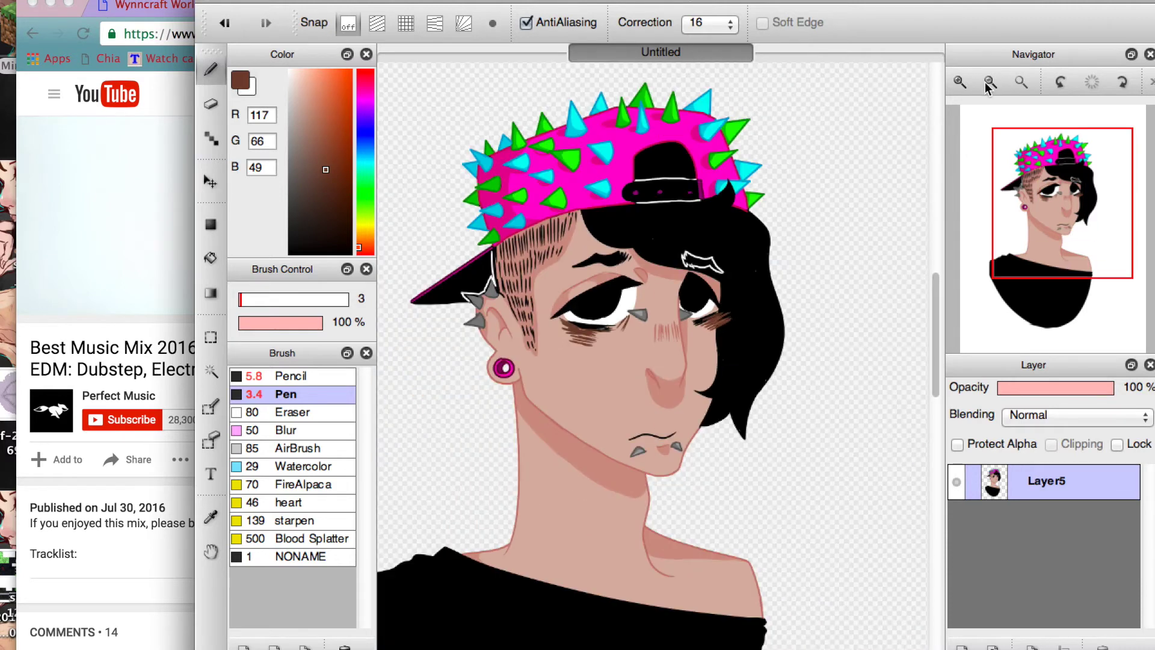
On a new layer, paint light pink (RGB 255, 153, 164) blush over the nose and beneath both eyes with a size 70 pen
{"action": "key", "text": "super+plus"}
{"action": "left_click", "coordinate": [364, 90]}
{"action": "left_click", "coordinate": [307, 70]}
{"action": "left_click", "coordinate": [365, 77]}
{"action": "key", "text": "super+shift+n"}
{"action": "left_click_drag", "start_coordinate": [240, 299], "coordinate": [288, 298]}
{"action": "left_click_drag", "start_coordinate": [668, 289], "coordinate": [668, 376]}
{"action": "left_click", "coordinate": [543, 328]}
{"action": "left_click", "coordinate": [752, 304]}
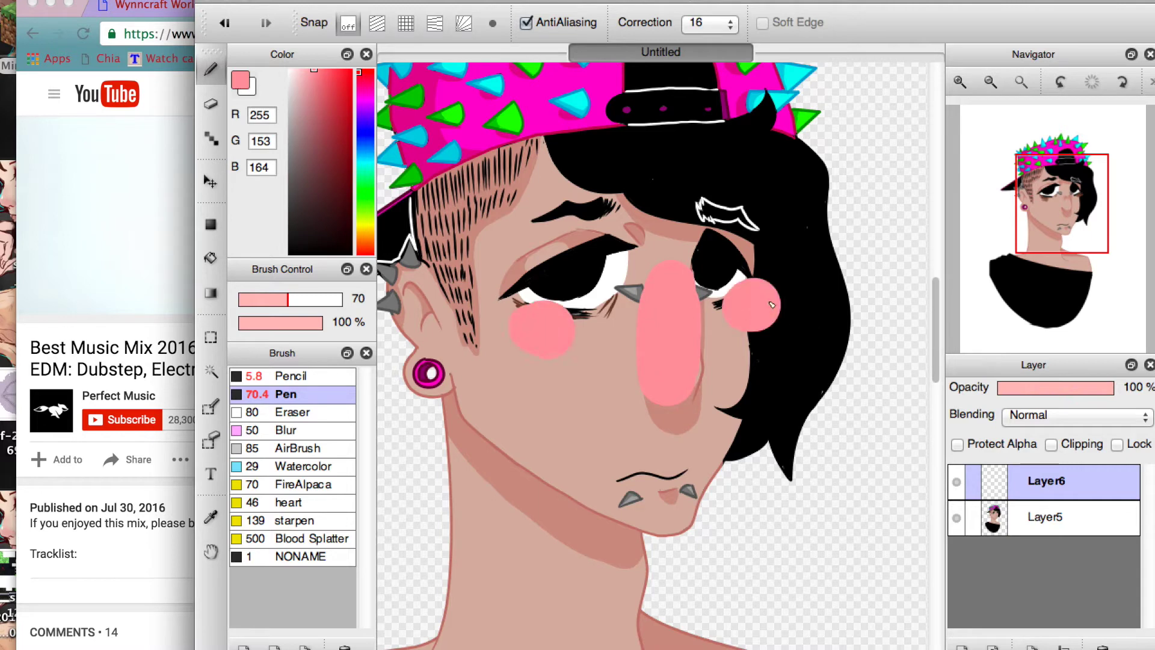
Finish the light pink blush beneath the eye beside the hair and lower the blush layer's opacity to 43%
{"action": "left_click_drag", "start_coordinate": [772, 305], "coordinate": [782, 300]}
{"action": "key", "text": "e"}
{"action": "left_click", "coordinate": [244, 299]}
{"action": "left_click", "coordinate": [1053, 389]}
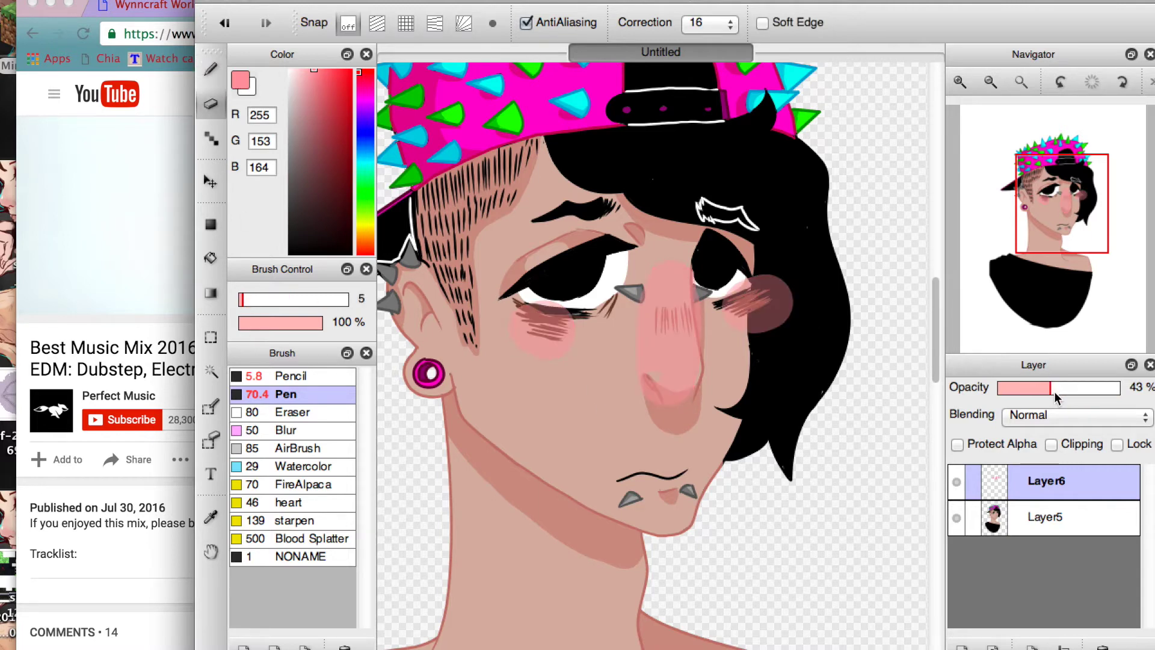
Repaint the nose and cheek blush in stronger pink (RGB 255, 89, 107), set its layer opacity to 10%, and merge it down
{"action": "left_click_drag", "start_coordinate": [1050, 388], "coordinate": [1119, 388]}
{"action": "left_click", "coordinate": [330, 71]}
{"action": "left_click", "coordinate": [211, 69]}
{"action": "left_click_drag", "start_coordinate": [674, 265], "coordinate": [676, 385]}
{"action": "left_click", "coordinate": [517, 325]}
{"action": "left_click", "coordinate": [737, 313]}
{"action": "left_click_drag", "start_coordinate": [1119, 389], "coordinate": [1010, 388]}
{"action": "key", "text": "super+0"}
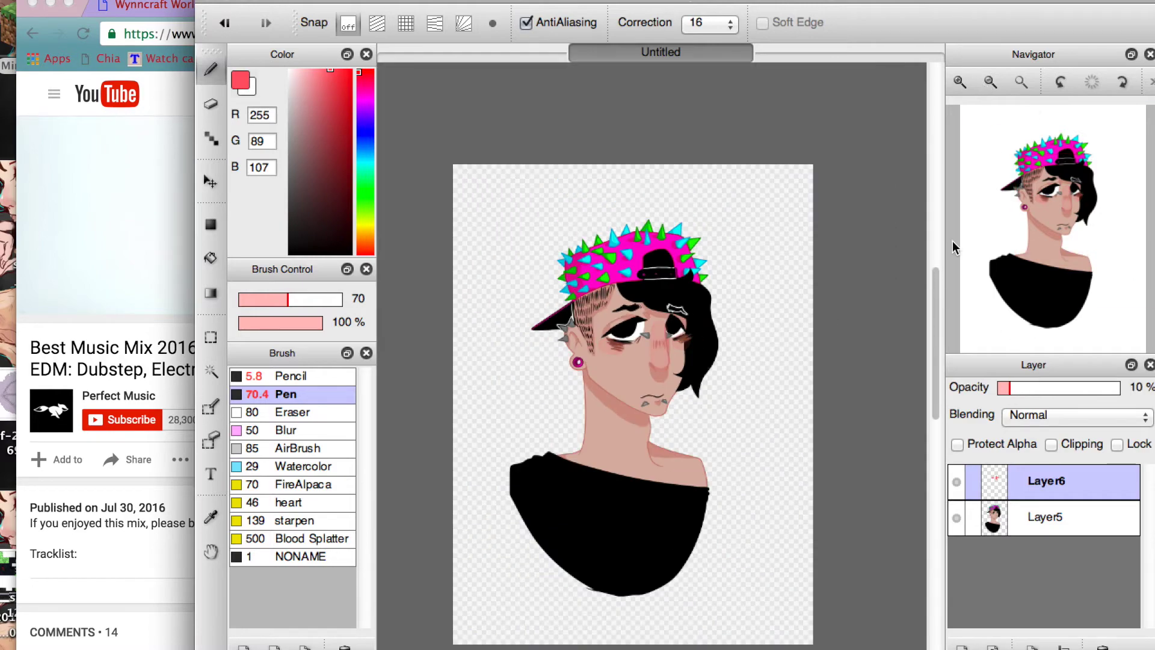
{"action": "key", "text": "super+e"}
Draw a white cross-shaped sparkle and a small oval highlight in the left eye's pupil with a size 3 pen
{"action": "key", "text": "super+plus"}
{"action": "key", "text": "super+plus"}
{"action": "key", "text": "super+plus"}
{"action": "left_click", "coordinate": [1047, 190]}
{"action": "left_click", "coordinate": [240, 299]}
{"action": "left_click_drag", "start_coordinate": [761, 307], "coordinate": [752, 376]}
{"action": "left_click_drag", "start_coordinate": [737, 331], "coordinate": [785, 331]}
{"action": "left_click_drag", "start_coordinate": [709, 403], "coordinate": [730, 394]}
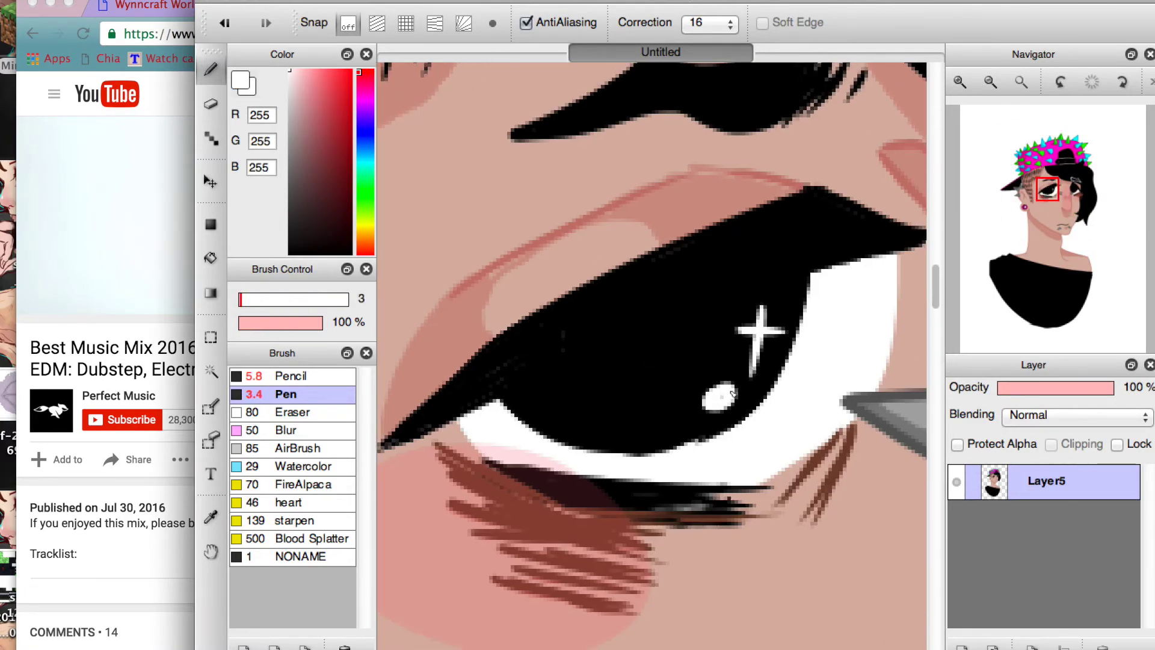
Add matching white highlights to the other eye and fine white strands to the black hair
{"action": "left_click", "coordinate": [990, 81]}
{"action": "left_click", "coordinate": [1074, 189]}
{"action": "left_click", "coordinate": [990, 81]}
{"action": "left_click", "coordinate": [960, 81]}
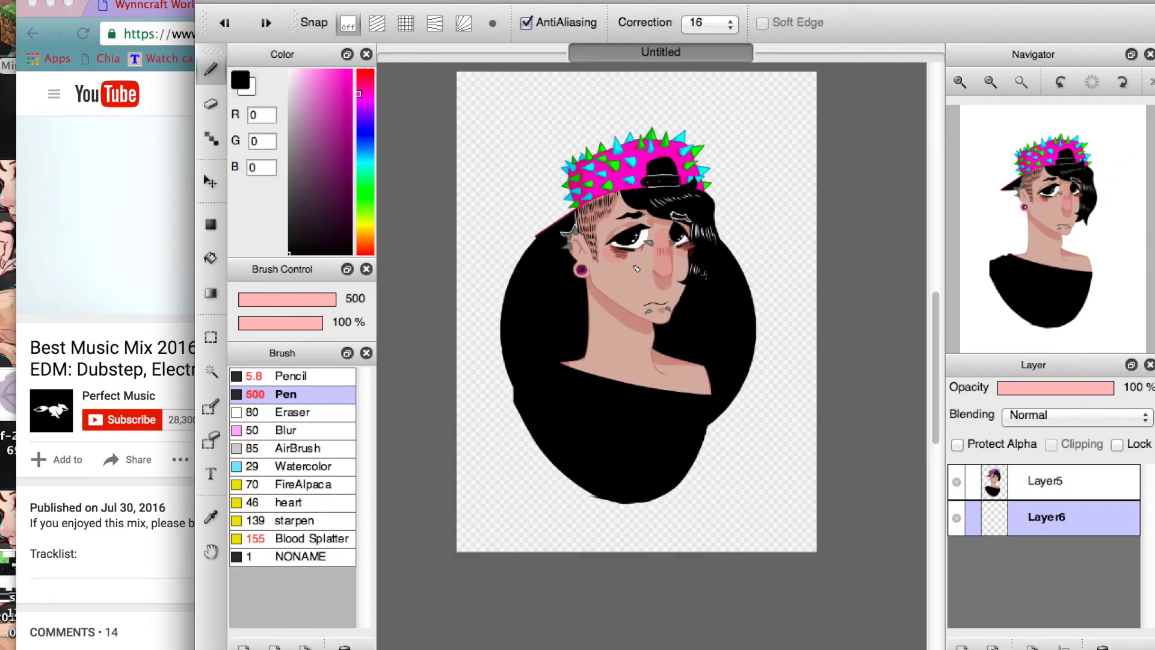
Try black backdrop strokes on a layer beneath the portrait with different pen sizes, including 500
{"action": "mouse_move", "coordinate": [740, 271]}
{"action": "left_mouse_down"}
{"action": "mouse_move", "coordinate": [529, 361]}
{"action": "mouse_move", "coordinate": [751, 421]}
{"action": "mouse_move", "coordinate": [726, 219]}
{"action": "left_mouse_up"}
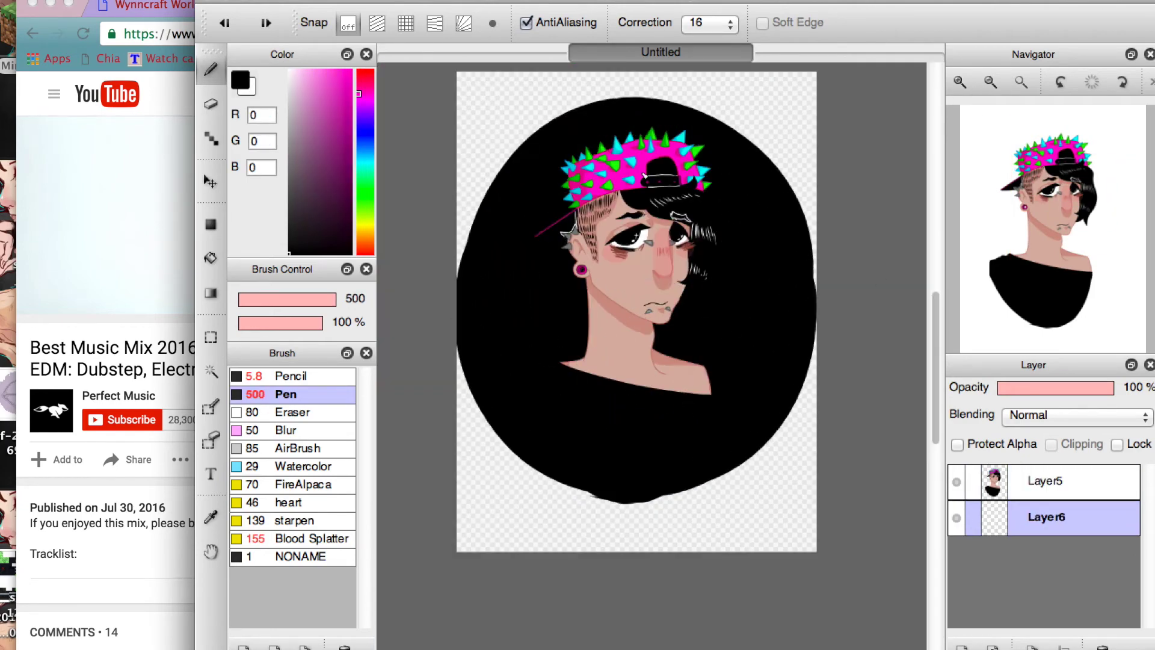
{"action": "key", "text": "ctrl+z"}
{"action": "left_click_drag", "start_coordinate": [250, 299], "coordinate": [256, 299]}
{"action": "mouse_move", "coordinate": [513, 366]}
{"action": "left_mouse_down"}
{"action": "mouse_move", "coordinate": [698, 503]}
{"action": "mouse_move", "coordinate": [511, 385]}
{"action": "left_mouse_up"}
{"action": "key", "text": "ctrl+z"}
{"action": "left_click_drag", "start_coordinate": [257, 299], "coordinate": [337, 299]}
{"action": "mouse_move", "coordinate": [579, 399]}
{"action": "left_mouse_down"}
{"action": "mouse_move", "coordinate": [712, 294]}
{"action": "mouse_move", "coordinate": [499, 337]}
{"action": "left_mouse_up"}
{"action": "key", "text": "ctrl+z"}
Paint a tall, rounded black backdrop around the portrait on the lower layer with a size 156 pen
{"action": "left_click_drag", "start_coordinate": [334, 299], "coordinate": [325, 298]}
{"action": "mouse_move", "coordinate": [529, 328]}
{"action": "left_mouse_down"}
{"action": "mouse_move", "coordinate": [578, 497]}
{"action": "mouse_move", "coordinate": [717, 159]}
{"action": "left_mouse_up"}
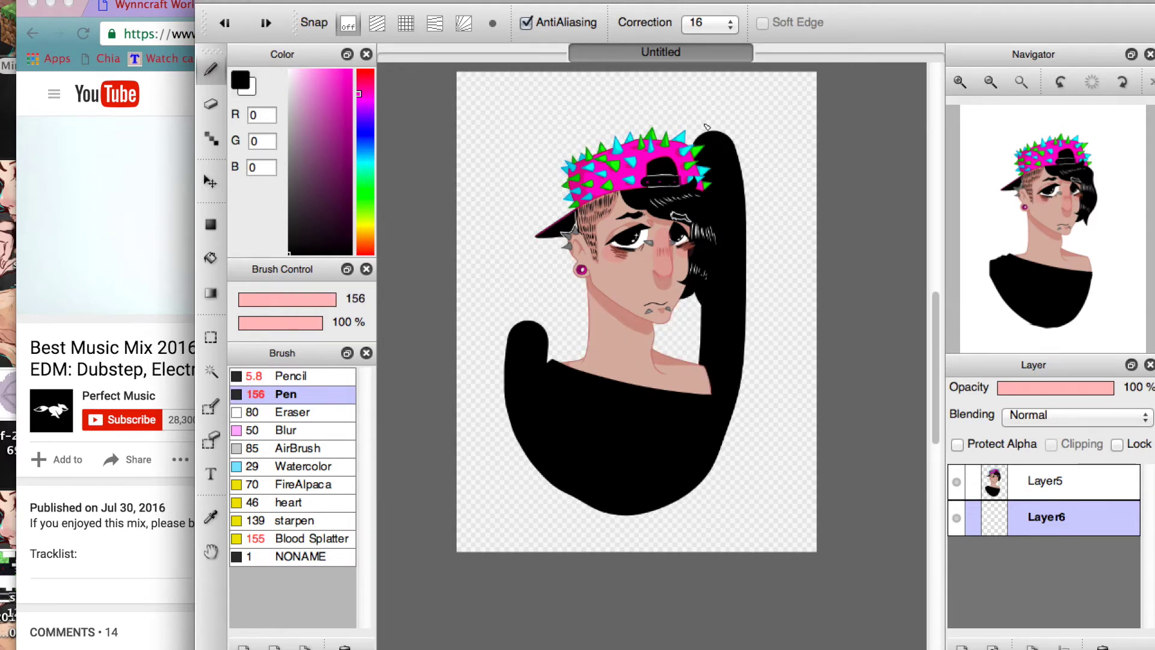
{"action": "key", "text": "ctrl+z"}
{"action": "mouse_move", "coordinate": [526, 388]}
{"action": "left_mouse_down"}
{"action": "mouse_move", "coordinate": [547, 144]}
{"action": "mouse_move", "coordinate": [731, 283]}
{"action": "mouse_move", "coordinate": [536, 411]}
{"action": "mouse_move", "coordinate": [671, 337]}
{"action": "mouse_move", "coordinate": [574, 319]}
{"action": "left_mouse_up"}
On a new layer, fill the portrait's silhouette with white, expanding the fill by 3 pixels
{"action": "left_click", "coordinate": [1046, 480]}
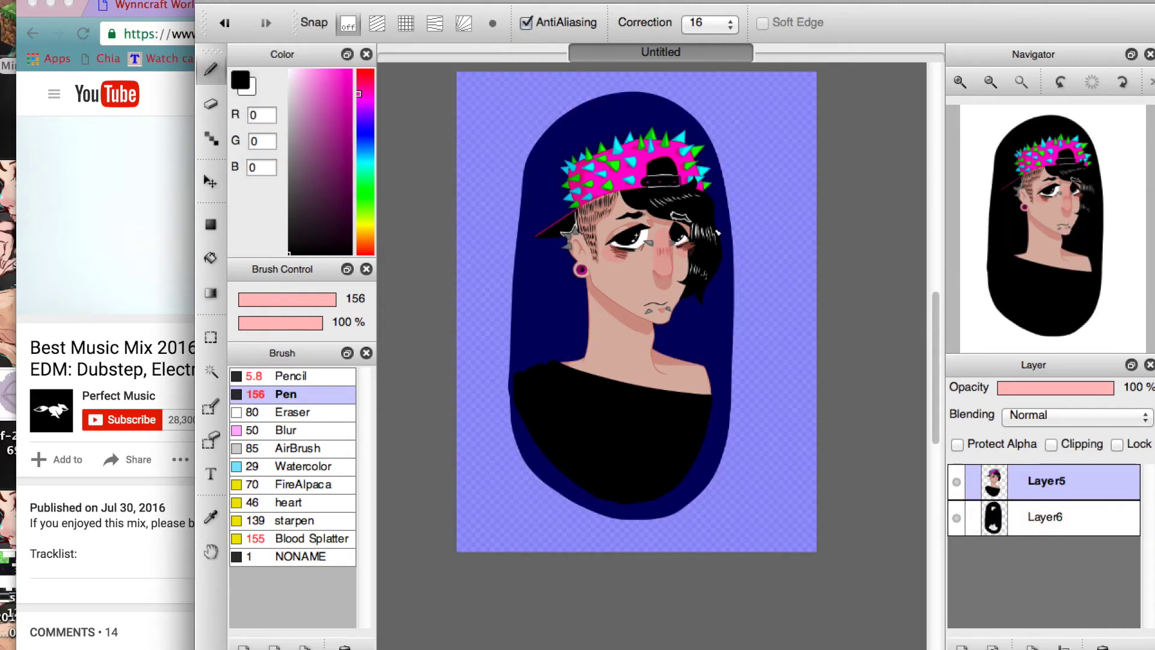
{"action": "key", "text": "super+shift+n"}
{"action": "left_click", "coordinate": [956, 518]}
{"action": "left_click", "coordinate": [956, 554]}
{"action": "left_click", "coordinate": [289, 71]}
{"action": "left_click", "coordinate": [210, 257]}
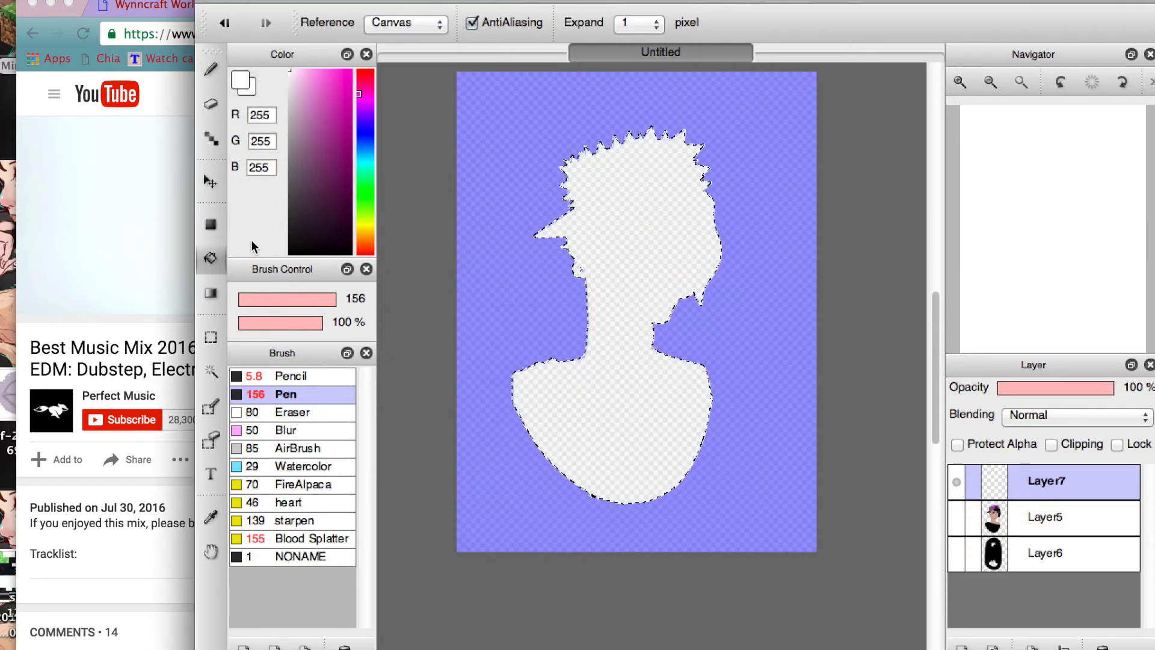
{"action": "left_click", "coordinate": [619, 421]}
{"action": "left_click", "coordinate": [276, 10]}
Move the white silhouette layer beneath the portrait layer and show the hidden layers again
{"action": "left_click_drag", "start_coordinate": [1046, 481], "coordinate": [1046, 518]}
{"action": "left_click", "coordinate": [956, 481]}
{"action": "left_click", "coordinate": [956, 554]}
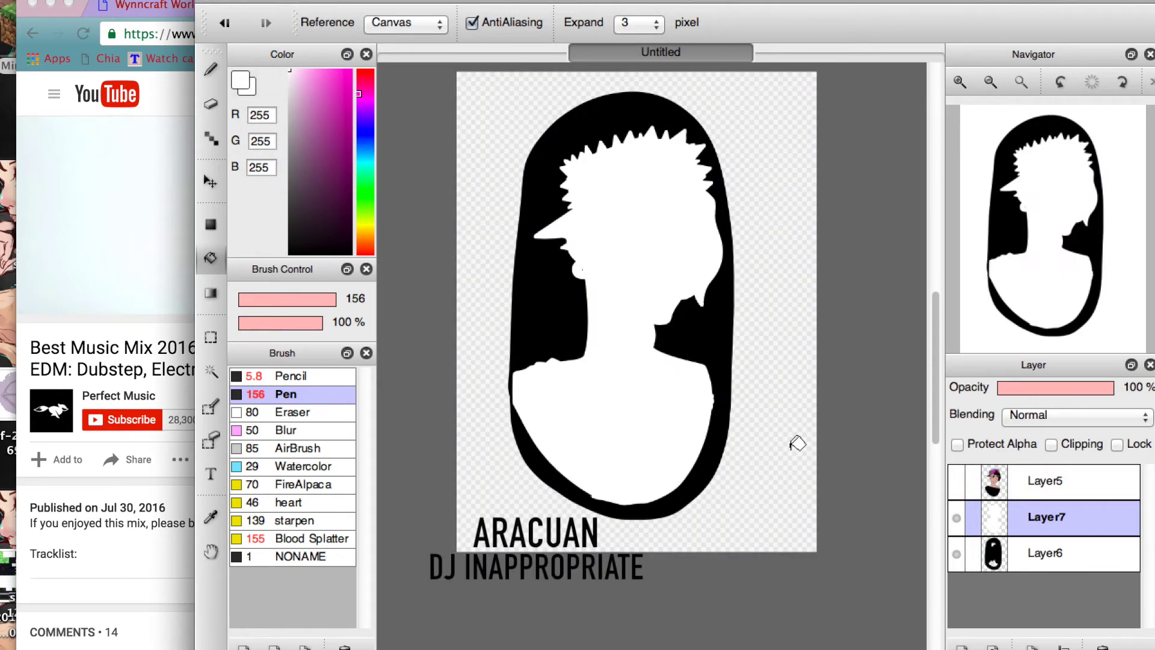
Erase the white outline around the black shirt with a size 65 eraser
{"action": "key", "text": "e"}
{"action": "left_click_drag", "start_coordinate": [514, 373], "coordinate": [527, 367]}
{"action": "left_click_drag", "start_coordinate": [337, 299], "coordinate": [284, 299]}
{"action": "left_click_drag", "start_coordinate": [528, 366], "coordinate": [554, 357]}
{"action": "left_click_drag", "start_coordinate": [715, 398], "coordinate": [626, 504]}
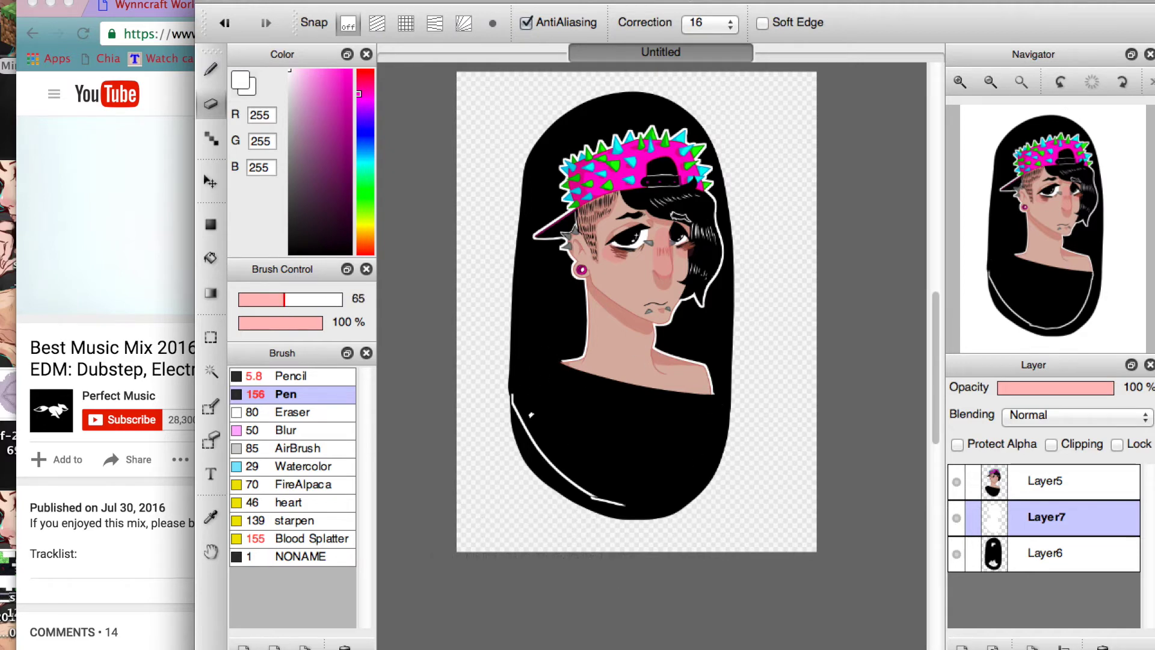
Trim the lower edge of the black backdrop on its own layer with a size 129 eraser
{"action": "left_click", "coordinate": [994, 557]}
{"action": "left_click_drag", "start_coordinate": [283, 299], "coordinate": [325, 299]}
{"action": "left_click_drag", "start_coordinate": [510, 301], "coordinate": [710, 488]}
{"action": "key", "text": "ctrl+z"}
{"action": "mouse_move", "coordinate": [507, 405]}
{"action": "left_mouse_down"}
{"action": "mouse_move", "coordinate": [693, 501]}
{"action": "mouse_move", "coordinate": [714, 446]}
{"action": "mouse_move", "coordinate": [714, 54]}
{"action": "mouse_move", "coordinate": [692, 361]}
{"action": "mouse_move", "coordinate": [667, 100]}
{"action": "left_mouse_up"}
{"action": "key", "text": "ctrl+z"}
{"action": "key", "text": "ctrl+z"}
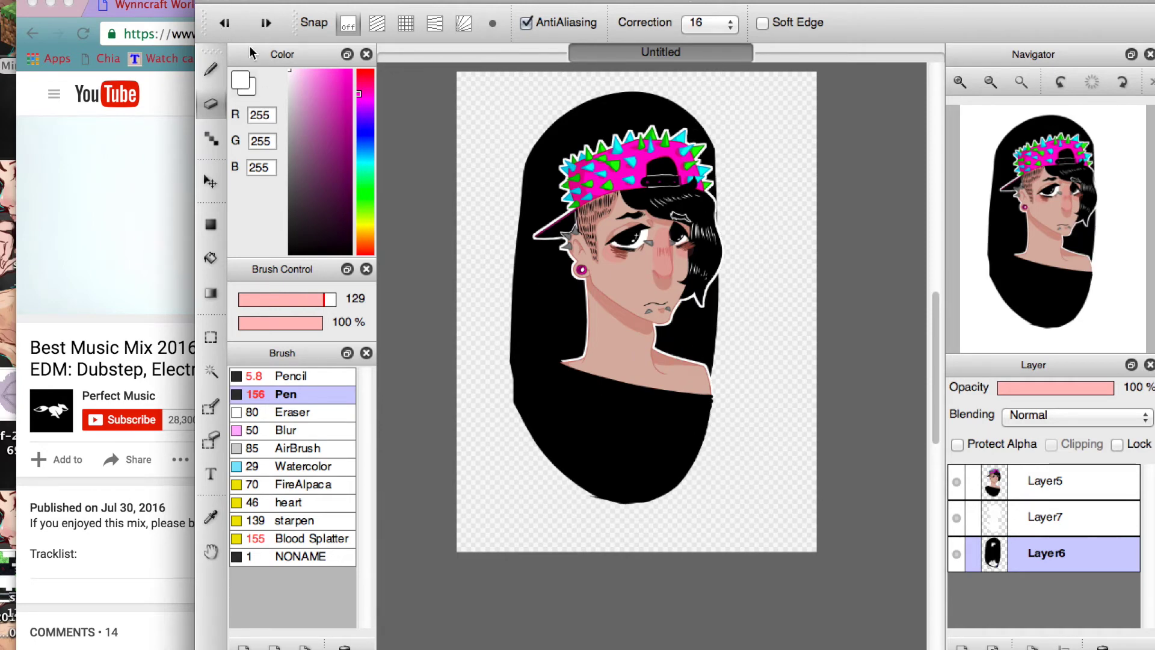
{"action": "left_click", "coordinate": [225, 23]}
Try merging the portrait with the white outline layer and erasing along the lower edge
{"action": "left_click", "coordinate": [974, 481]}
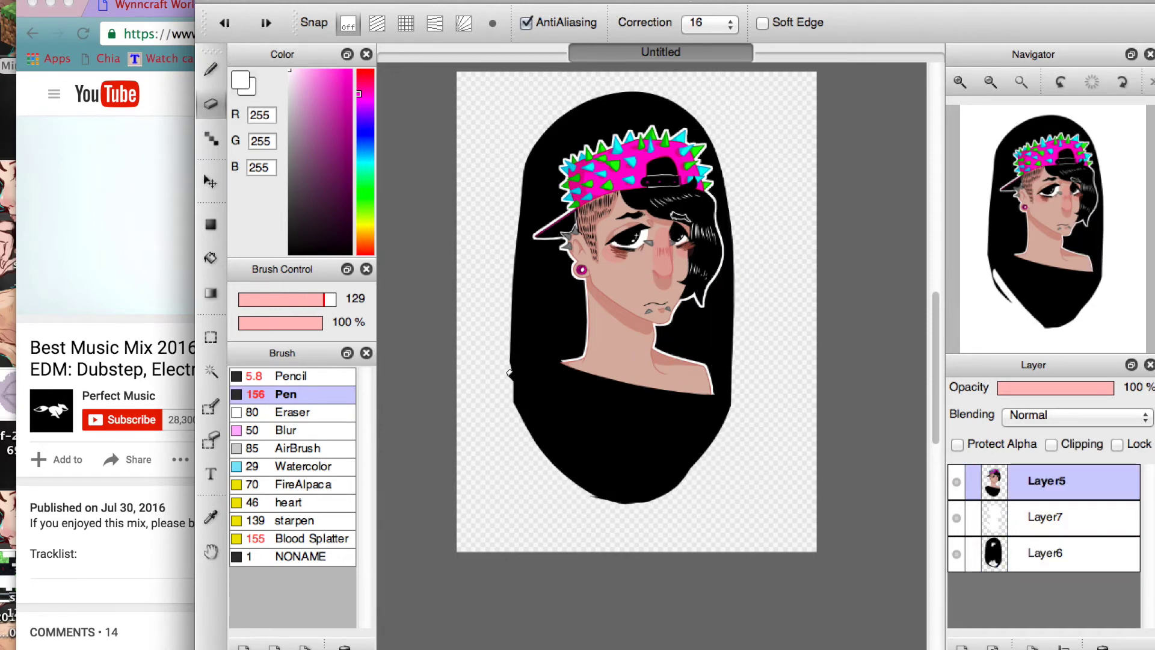
{"action": "key", "text": "ctrl+e"}
{"action": "mouse_move", "coordinate": [475, 396]}
{"action": "left_mouse_down"}
{"action": "mouse_move", "coordinate": [625, 523]}
{"action": "mouse_move", "coordinate": [666, 488]}
{"action": "left_mouse_up"}
{"action": "key", "text": "ctrl+z"}
{"action": "key", "text": "ctrl+z"}
{"action": "key", "text": "ctrl+z"}
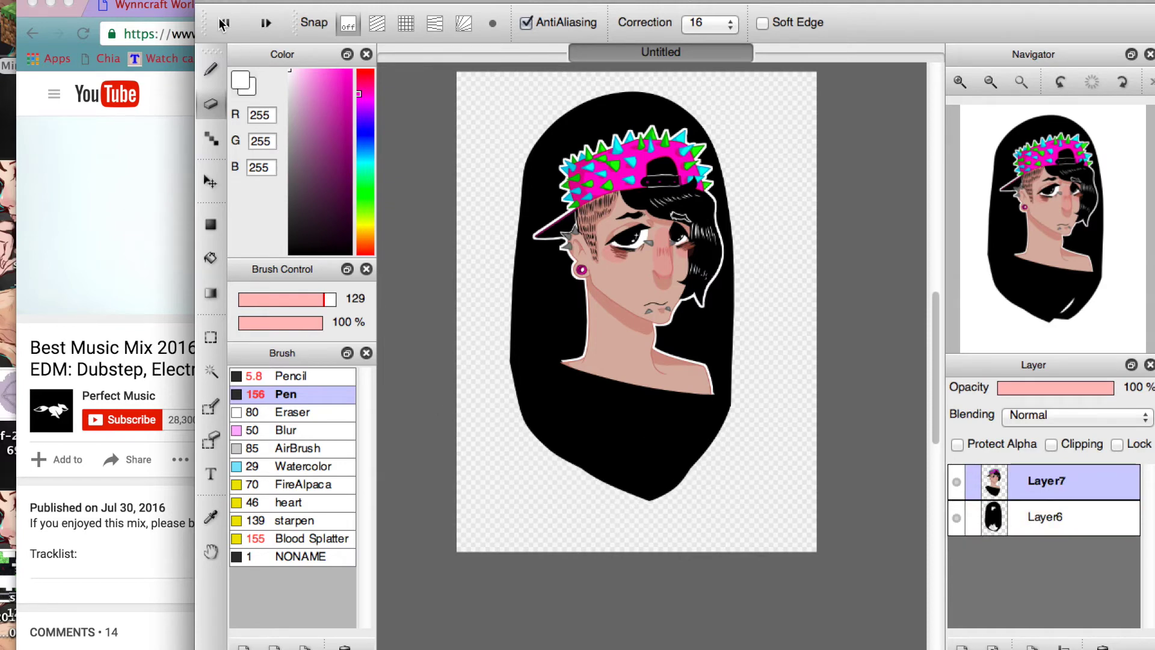
Merge all layers into one and round off the lower edge of the black shape with the eraser
{"action": "key", "text": "ctrl+e"}
{"action": "key", "text": "ctrl+e"}
{"action": "left_click_drag", "start_coordinate": [496, 388], "coordinate": [665, 464]}
{"action": "key", "text": "ctrl+z"}
{"action": "key", "text": "ctrl+z"}
{"action": "mouse_move", "coordinate": [489, 342]}
{"action": "left_mouse_down"}
{"action": "mouse_move", "coordinate": [773, 405]}
{"action": "mouse_move", "coordinate": [552, 491]}
{"action": "mouse_move", "coordinate": [671, 515]}
{"action": "left_mouse_up"}
{"action": "key", "text": "ctrl+z"}
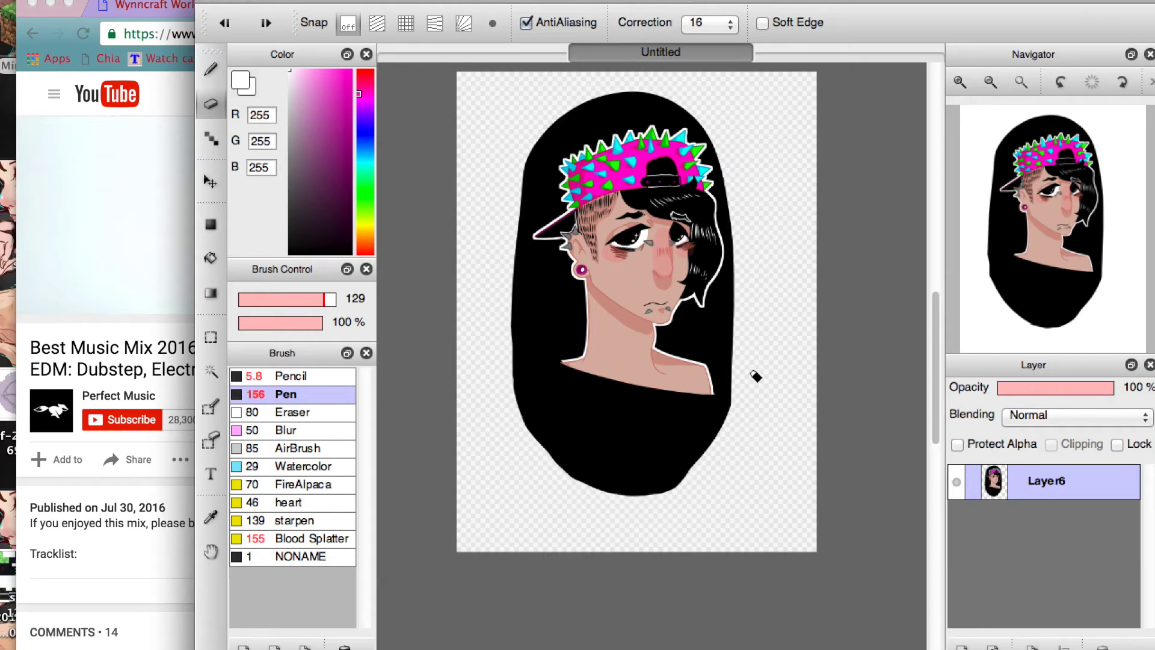
Extend the backdrop's upper and right edge in black with a smaller pen
{"action": "key", "text": "x"}
{"action": "key", "text": "b"}
{"action": "left_click_drag", "start_coordinate": [325, 299], "coordinate": [252, 299]}
{"action": "left_click_drag", "start_coordinate": [681, 102], "coordinate": [732, 329]}
Draw white fold lines across the black shirt with a size 3 pen
{"action": "key", "text": "g"}
{"action": "key", "text": "x"}
{"action": "left_click_drag", "start_coordinate": [252, 299], "coordinate": [241, 299]}
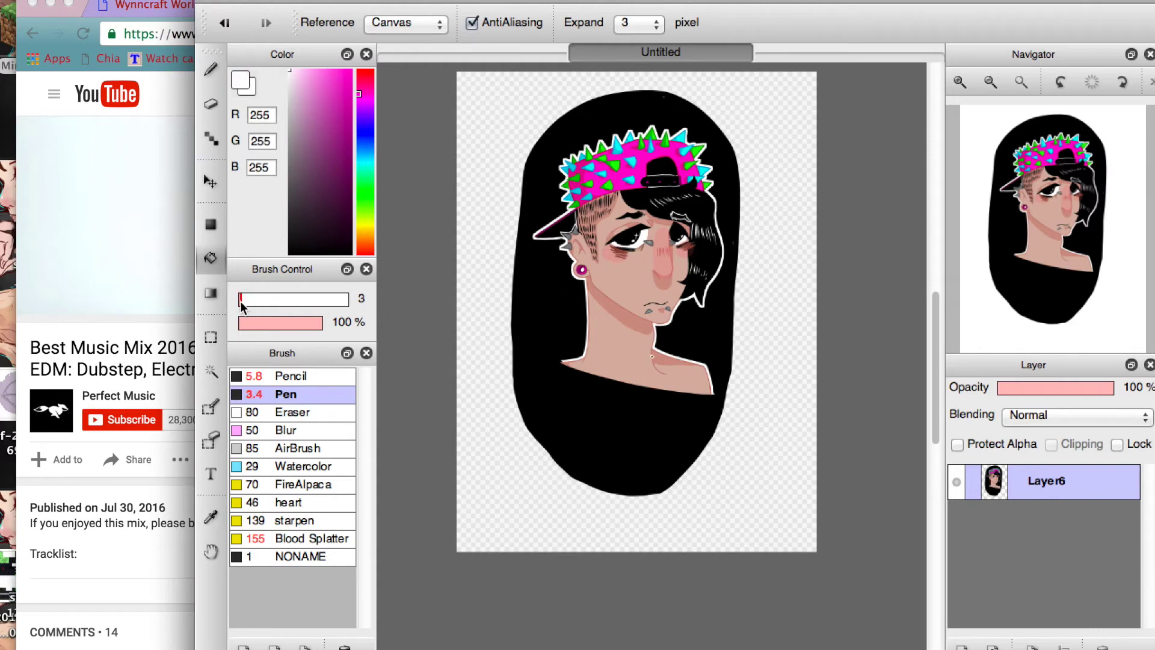
{"action": "left_click", "coordinate": [960, 81]}
{"action": "key", "text": "b"}
{"action": "left_click_drag", "start_coordinate": [431, 398], "coordinate": [473, 441]}
{"action": "left_click_drag", "start_coordinate": [784, 448], "coordinate": [749, 480]}
{"action": "left_click_drag", "start_coordinate": [433, 469], "coordinate": [430, 511]}
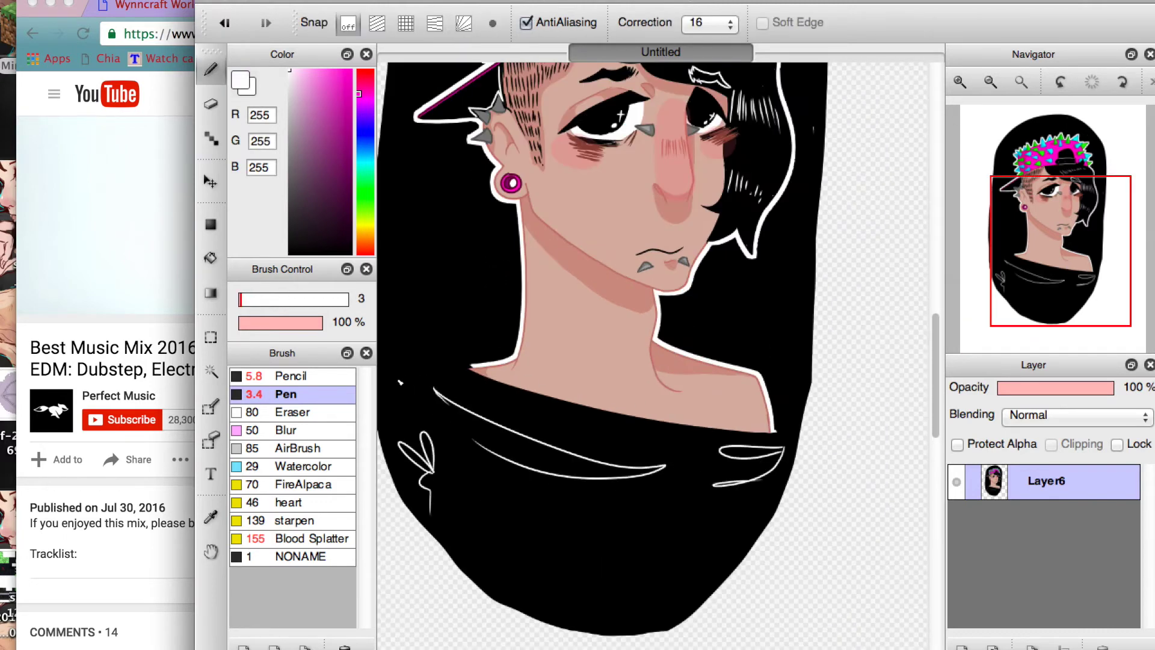
{"action": "left_click_drag", "start_coordinate": [690, 517], "coordinate": [529, 565]}
{"action": "left_click_drag", "start_coordinate": [626, 550], "coordinate": [529, 619]}
{"action": "scroll", "coordinate": [973, 117], "scroll_direction": "down", "scroll_amount": 3}
{"action": "scroll", "coordinate": [962, 129], "scroll_direction": "up", "scroll_amount": 1}
Outline black triangular spikes along the left and upper edges of the backdrop with a size 12 pen
{"action": "left_click", "coordinate": [959, 83]}
{"action": "left_click_drag", "start_coordinate": [315, 208], "coordinate": [288, 254]}
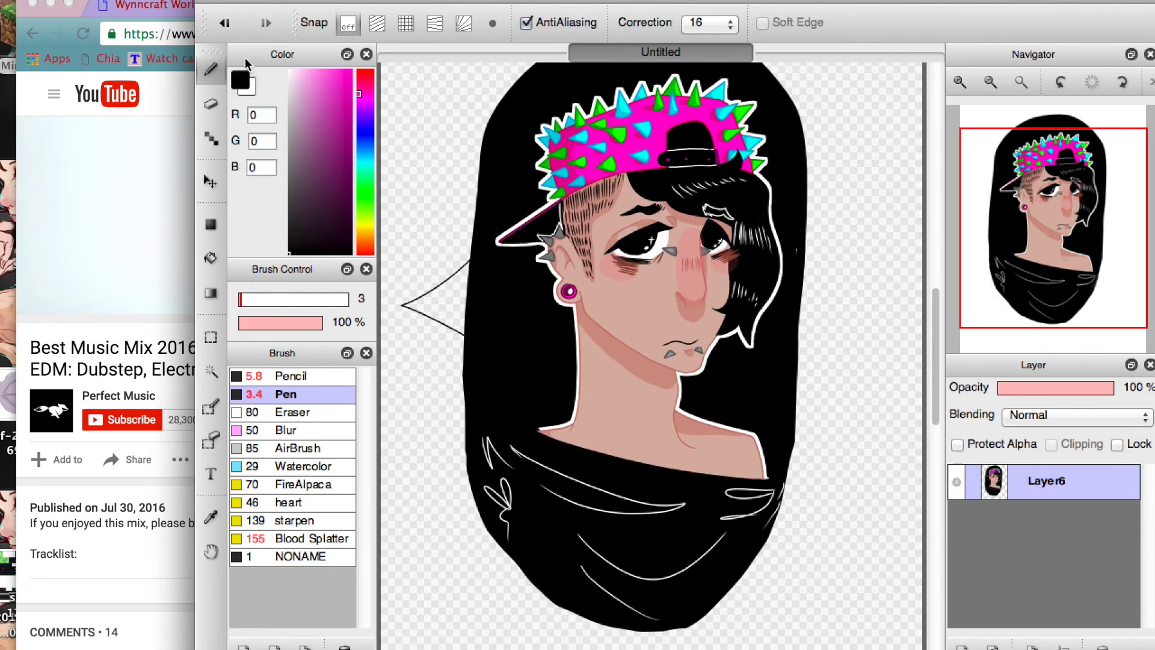
{"action": "left_click", "coordinate": [246, 299]}
{"action": "left_click", "coordinate": [1021, 81]}
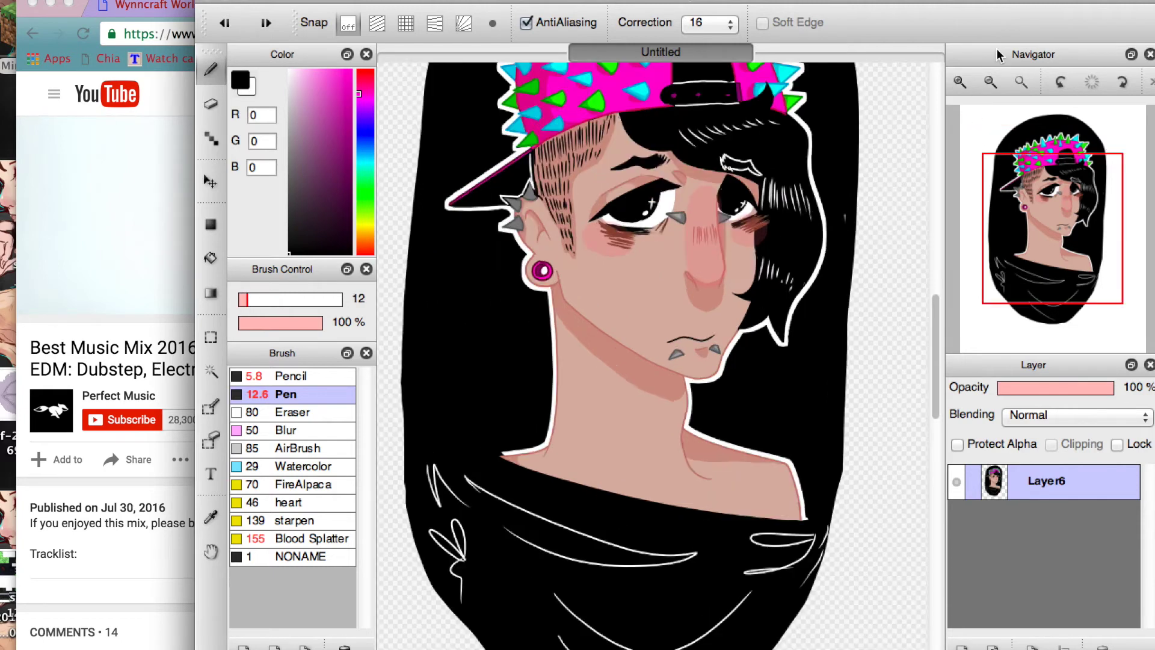
{"action": "left_click_drag", "start_coordinate": [539, 218], "coordinate": [535, 258]}
{"action": "mouse_move", "coordinate": [541, 196]}
{"action": "left_mouse_down"}
{"action": "mouse_move", "coordinate": [574, 174]}
{"action": "mouse_move", "coordinate": [582, 197]}
{"action": "left_mouse_up"}
{"action": "left_click_drag", "start_coordinate": [677, 151], "coordinate": [723, 169]}
{"action": "key", "text": "super+z"}
{"action": "left_click_drag", "start_coordinate": [634, 155], "coordinate": [749, 177]}
Outline more black spikes along the right side and lower edge of the backdrop
{"action": "left_click_drag", "start_coordinate": [759, 211], "coordinate": [767, 295]}
{"action": "left_click_drag", "start_coordinate": [759, 340], "coordinate": [759, 361]}
{"action": "left_click_drag", "start_coordinate": [759, 399], "coordinate": [757, 445]}
{"action": "mouse_move", "coordinate": [539, 448]}
{"action": "left_mouse_down"}
{"action": "mouse_move", "coordinate": [565, 508]}
{"action": "mouse_move", "coordinate": [613, 562]}
{"action": "left_mouse_up"}
{"action": "mouse_move", "coordinate": [628, 556]}
{"action": "left_mouse_down"}
{"action": "mouse_move", "coordinate": [653, 571]}
{"action": "mouse_move", "coordinate": [718, 535]}
{"action": "left_mouse_up"}
{"action": "mouse_move", "coordinate": [724, 524]}
{"action": "left_mouse_down"}
{"action": "mouse_move", "coordinate": [764, 488]}
{"action": "mouse_move", "coordinate": [757, 451]}
{"action": "left_mouse_up"}
Fill all the outlined spikes around the backdrop with black using the Bucket tool
{"action": "key", "text": "g"}
{"action": "left_click", "coordinate": [565, 207]}
{"action": "left_click", "coordinate": [532, 259]}
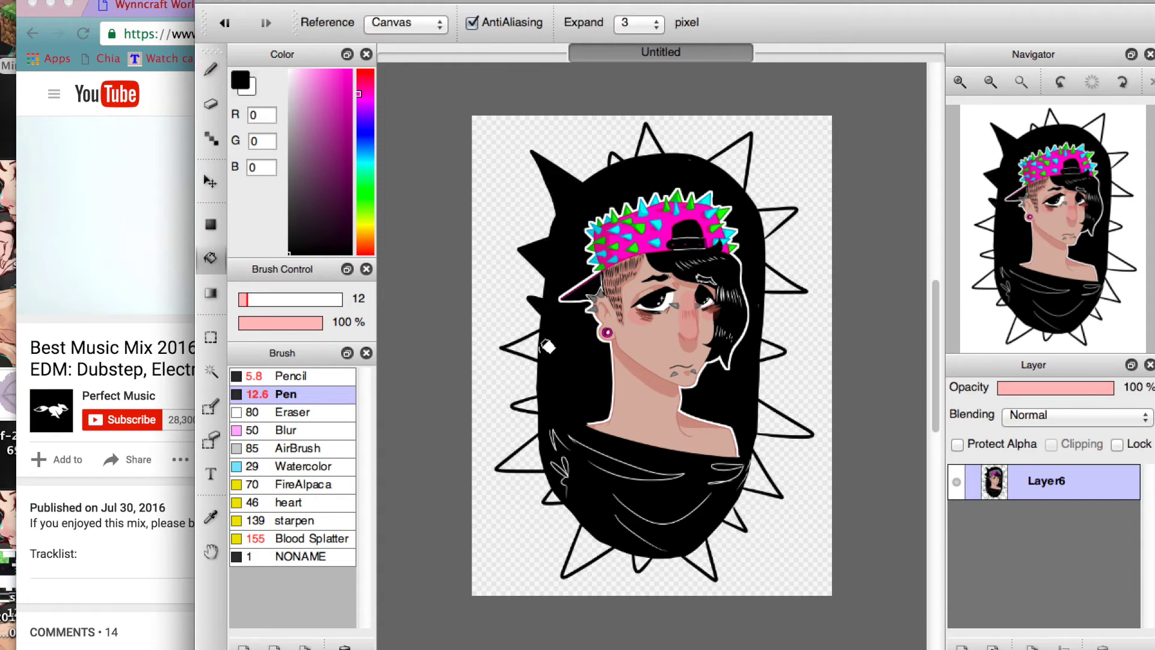
{"action": "left_click", "coordinate": [520, 346]}
{"action": "left_click", "coordinate": [518, 445]}
{"action": "left_click", "coordinate": [586, 550]}
{"action": "left_click", "coordinate": [697, 559]}
{"action": "left_click", "coordinate": [761, 475]}
{"action": "left_click", "coordinate": [781, 421]}
{"action": "left_click", "coordinate": [771, 350]}
{"action": "left_click", "coordinate": [780, 277]}
{"action": "left_click", "coordinate": [776, 224]}
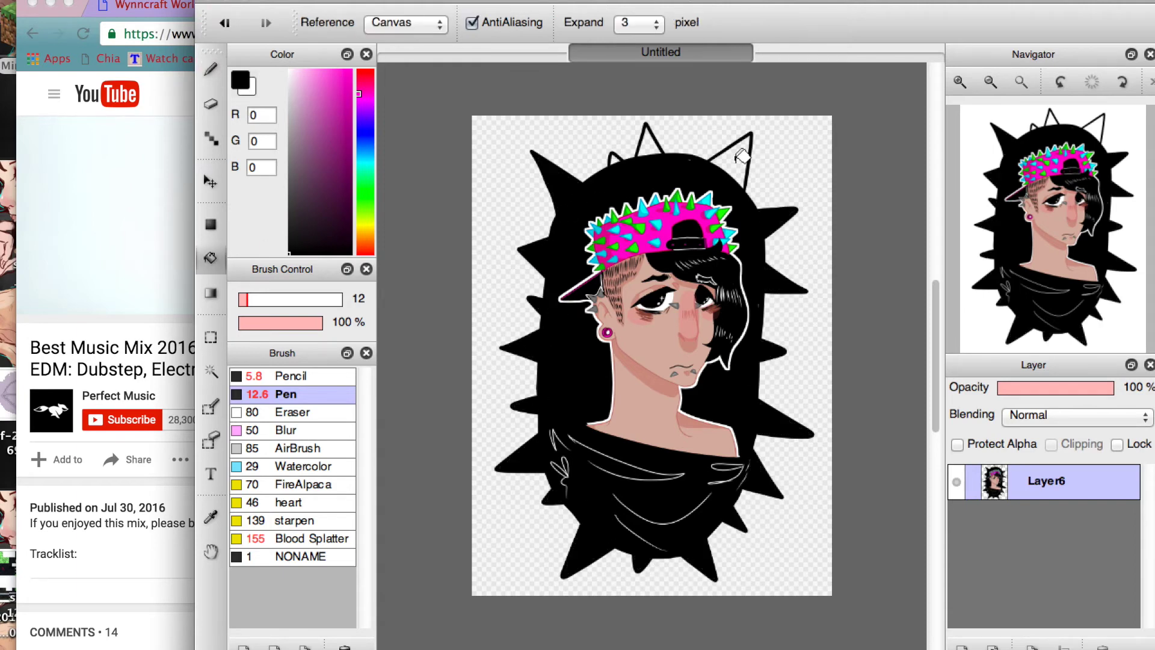
{"action": "left_click", "coordinate": [732, 161]}
{"action": "left_click", "coordinate": [649, 143]}
{"action": "left_click", "coordinate": [617, 154]}
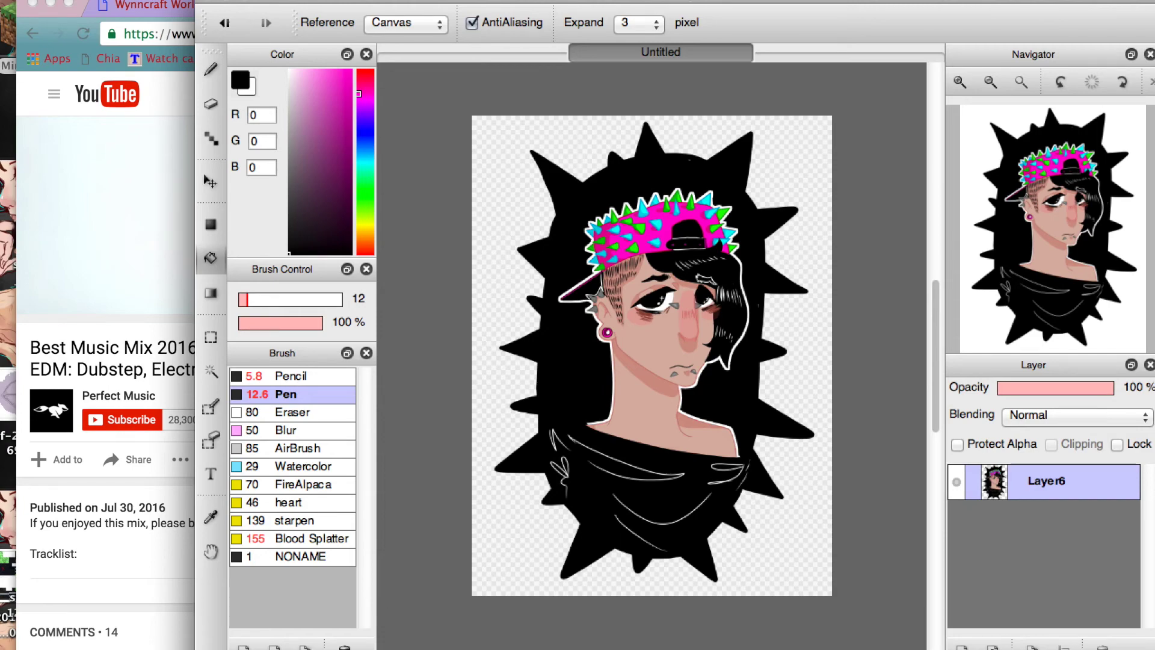
Set the pen colour to pale peach (RGB 249, 226, 218) for skin highlights
{"action": "left_click", "coordinate": [956, 81]}
{"action": "left_click", "coordinate": [956, 81]}
{"action": "left_click", "coordinate": [316, 70]}
{"action": "left_click", "coordinate": [364, 229]}
{"action": "key", "text": "b"}
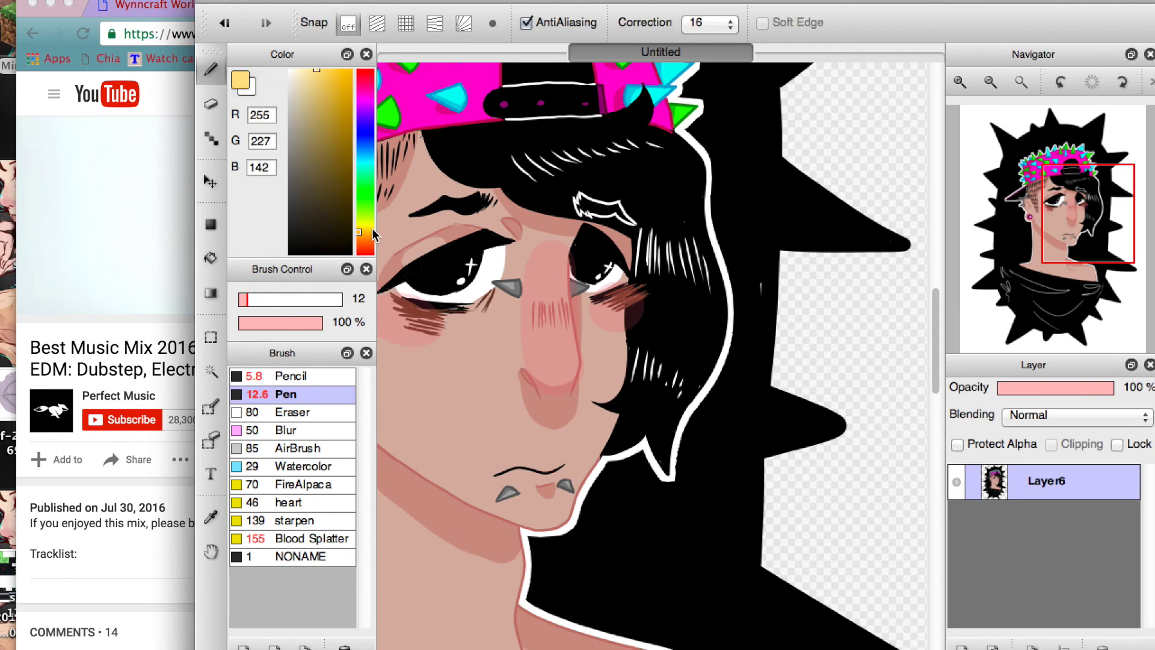
{"action": "scroll", "coordinate": [602, 301], "scroll_direction": "down", "scroll_amount": 5}
{"action": "scroll", "coordinate": [602, 301], "scroll_direction": "left", "scroll_amount": 4}
{"action": "key", "text": "i"}
{"action": "left_click", "coordinate": [363, 247]}
{"action": "left_click", "coordinate": [301, 93]}
{"action": "left_click", "coordinate": [296, 73]}
{"action": "left_click", "coordinate": [210, 70]}
Try an X-shaped highlight on the left cheek with a size 9 pen
{"action": "left_click_drag", "start_coordinate": [241, 299], "coordinate": [245, 299]}
{"action": "left_click_drag", "start_coordinate": [607, 235], "coordinate": [666, 311]}
{"action": "left_click_drag", "start_coordinate": [668, 235], "coordinate": [594, 293]}
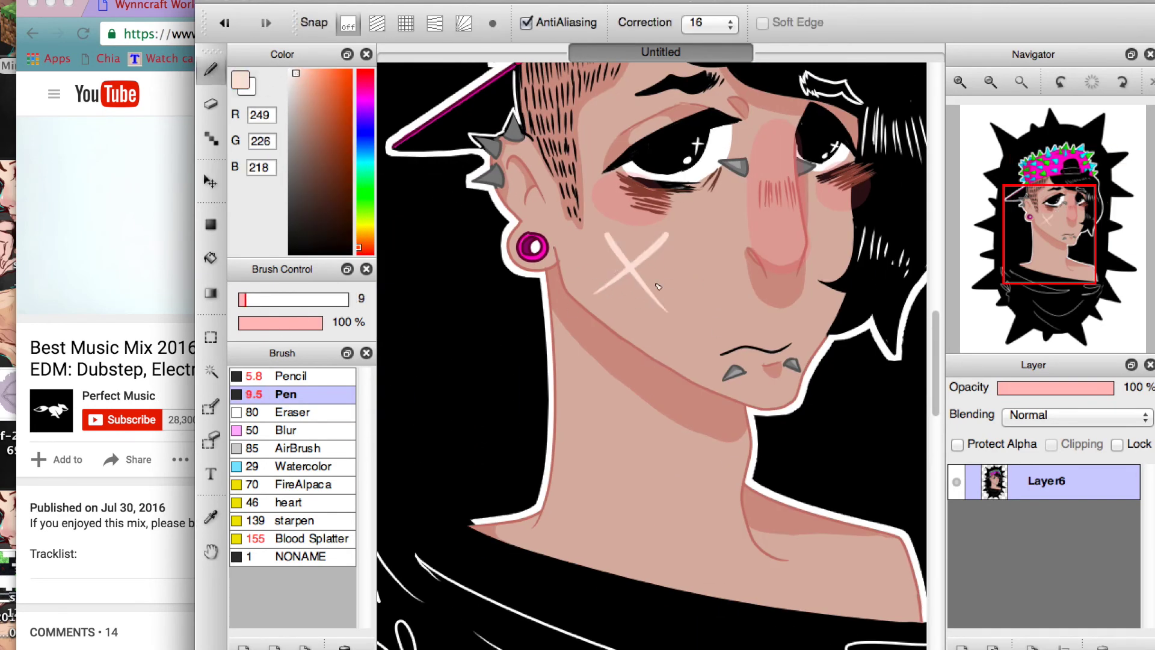
{"action": "left_click", "coordinate": [224, 23]}
{"action": "left_click", "coordinate": [225, 23]}
Draw pale peach highlight strokes and a thin X on the cheeks with a size 5 pen
{"action": "left_click_drag", "start_coordinate": [248, 299], "coordinate": [242, 299]}
{"action": "left_click_drag", "start_coordinate": [609, 233], "coordinate": [652, 319]}
{"action": "scroll", "coordinate": [660, 290], "scroll_direction": "down", "scroll_amount": 5}
{"action": "scroll", "coordinate": [661, 290], "scroll_direction": "up", "scroll_amount": 5}
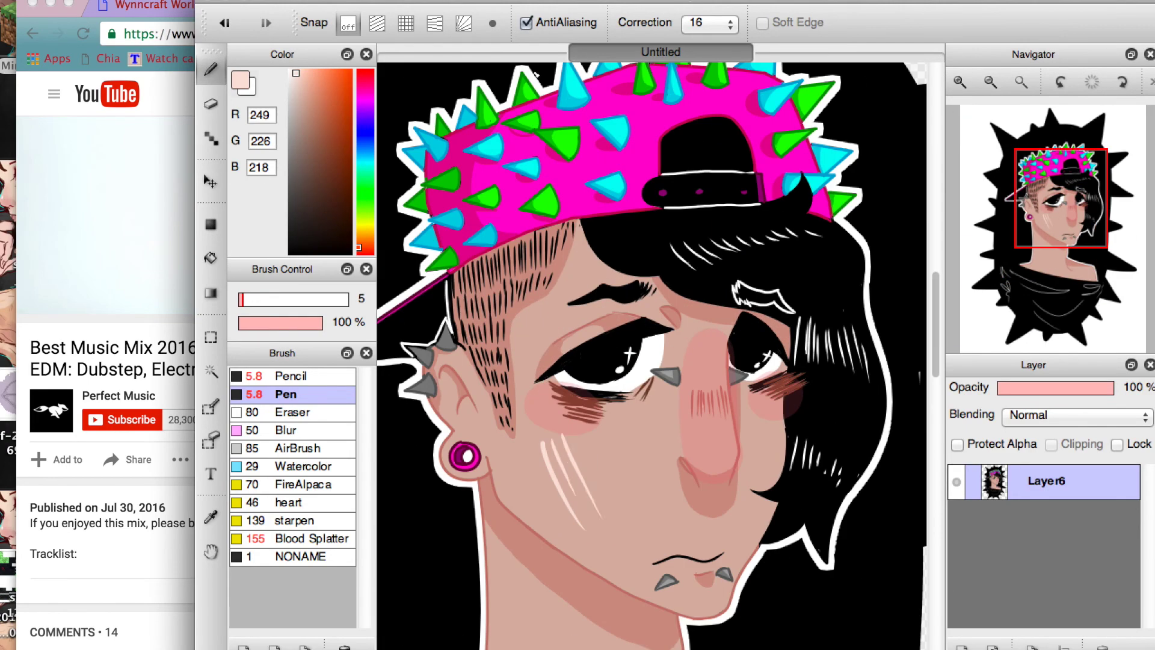
{"action": "key", "text": "super+z"}
{"action": "key", "text": "super+z"}
{"action": "scroll", "coordinate": [541, 271], "scroll_direction": "right", "scroll_amount": 3}
{"action": "left_click_drag", "start_coordinate": [458, 219], "coordinate": [483, 329]}
{"action": "key", "text": "super+z"}
{"action": "left_click_drag", "start_coordinate": [443, 257], "coordinate": [493, 329]}
{"action": "left_click_drag", "start_coordinate": [584, 204], "coordinate": [576, 225]}
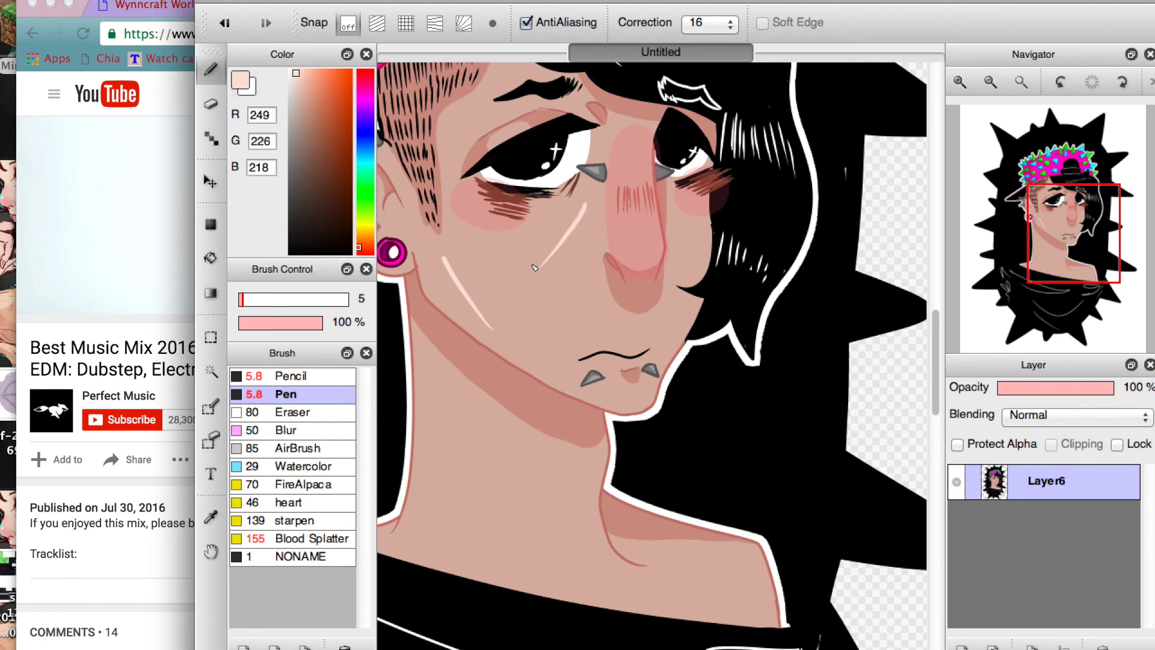
{"action": "key", "text": "super+z"}
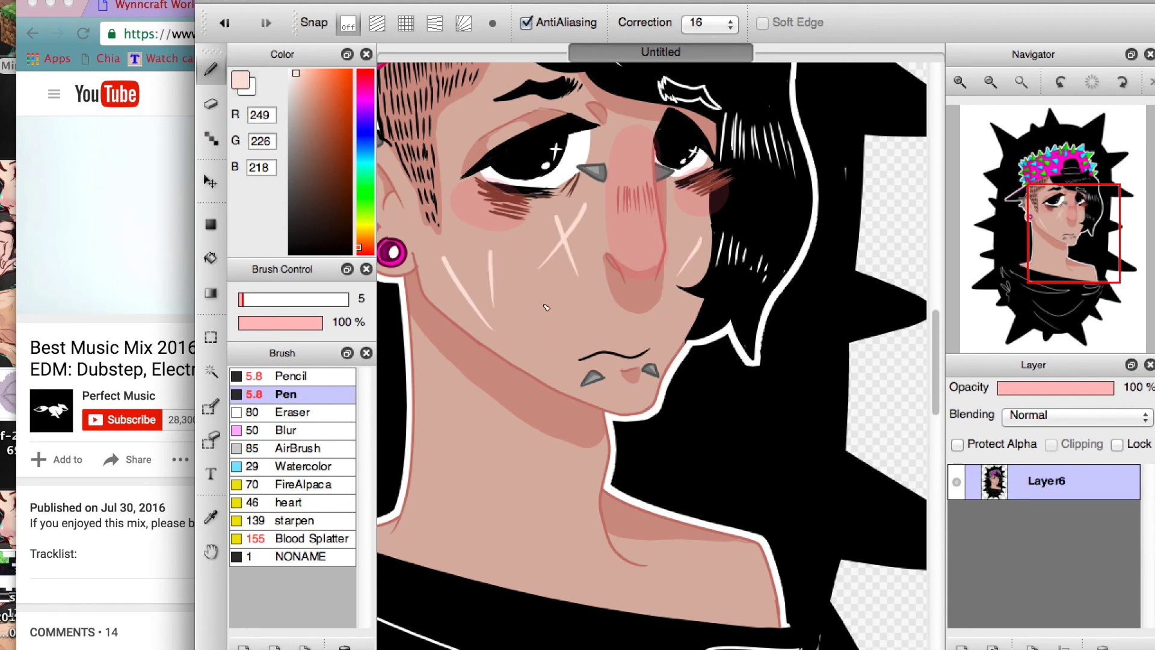
Draw pale peach highlight strokes down the neck and across the bare shoulder
{"action": "scroll", "coordinate": [484, 445], "scroll_direction": "down", "scroll_amount": 5}
{"action": "scroll", "coordinate": [442, 489], "scroll_direction": "up", "scroll_amount": 5}
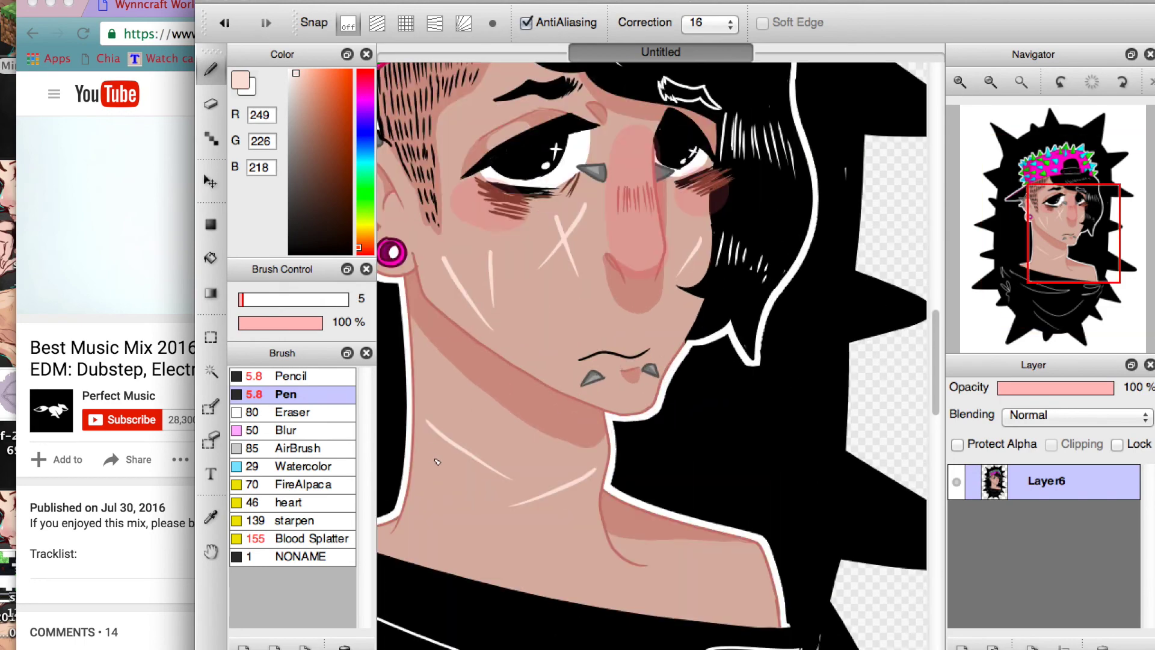
{"action": "scroll", "coordinate": [402, 299], "scroll_direction": "down", "scroll_amount": 5}
{"action": "scroll", "coordinate": [635, 275], "scroll_direction": "up", "scroll_amount": 6}
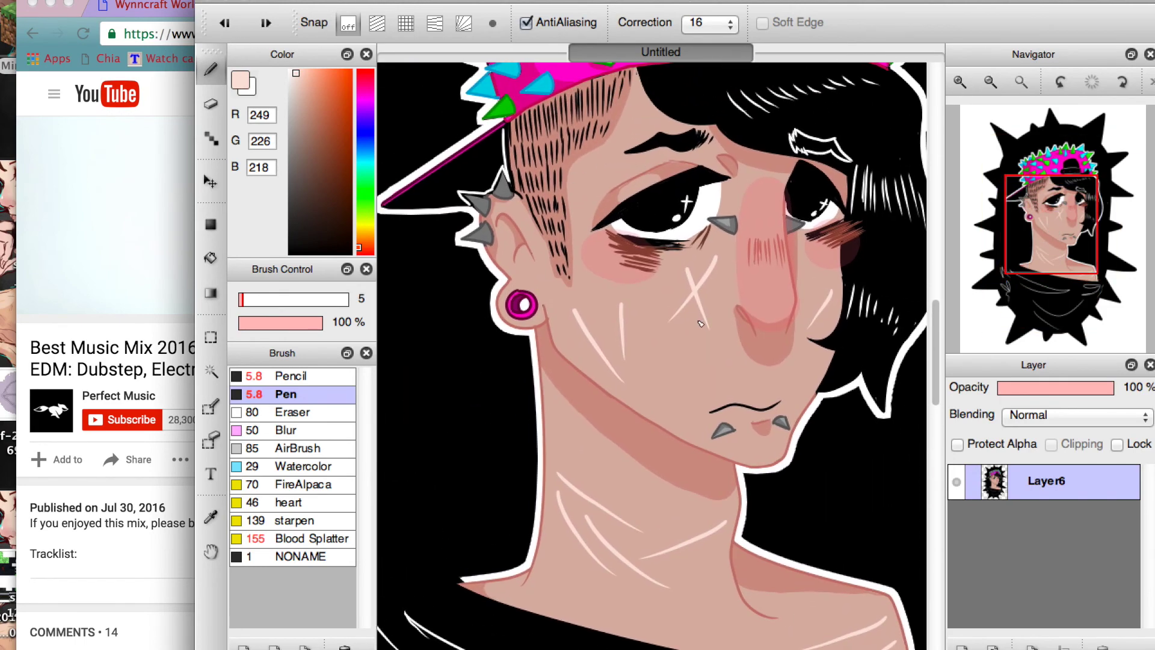
{"action": "scroll", "coordinate": [517, 319], "scroll_direction": "down", "scroll_amount": 5}
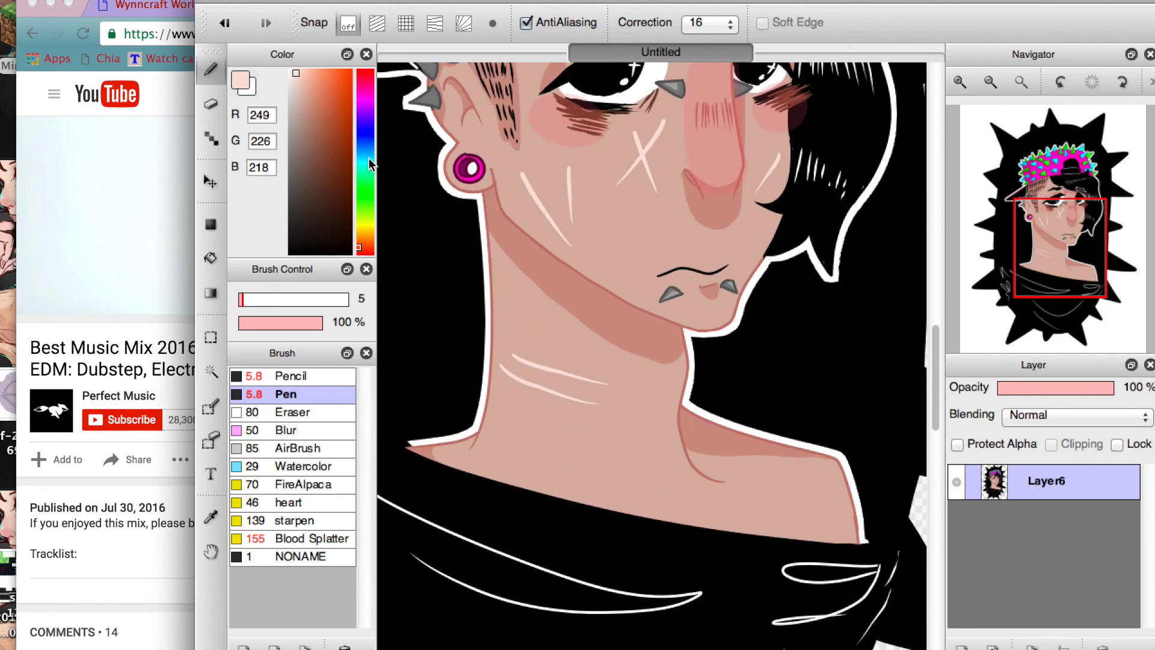
{"action": "left_click_drag", "start_coordinate": [503, 295], "coordinate": [624, 402]}
{"action": "left_click_drag", "start_coordinate": [497, 317], "coordinate": [552, 383]}
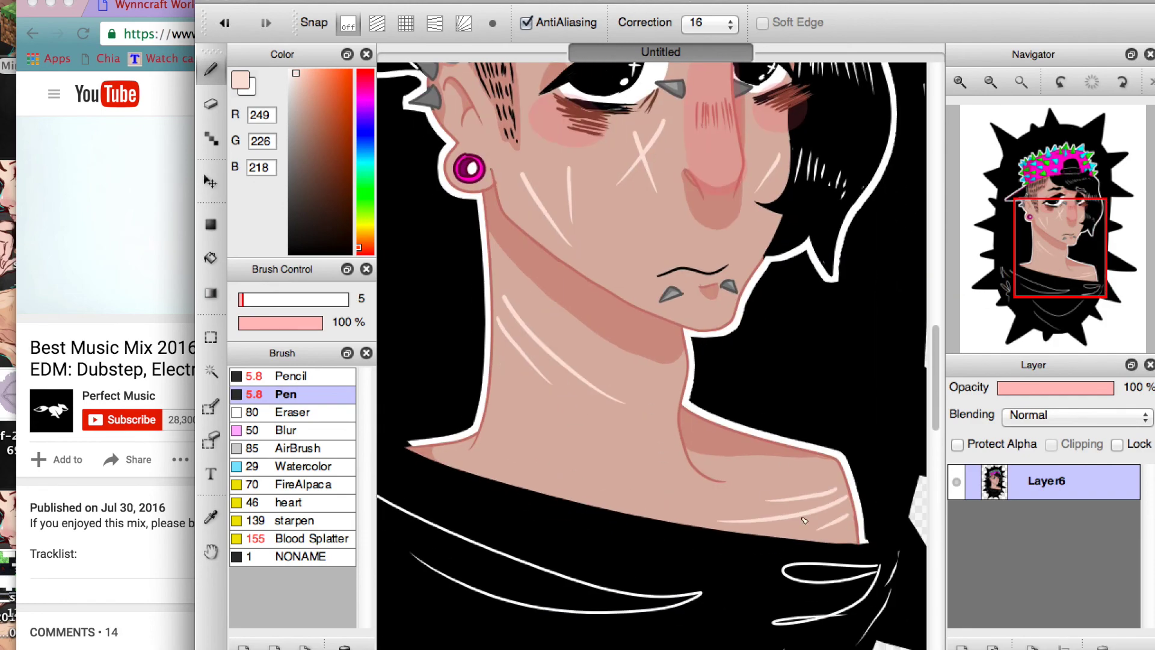
Paint a translucent pale blue patch (RGB 195, 247, 255) over the blush below the left eye with a size 25 pen at 33% opacity
{"action": "scroll", "coordinate": [661, 337], "scroll_direction": "down", "scroll_amount": 4}
{"action": "scroll", "coordinate": [492, 173], "scroll_direction": "up", "scroll_amount": 6}
{"action": "left_click", "coordinate": [358, 157]}
{"action": "left_click", "coordinate": [303, 70]}
{"action": "left_click", "coordinate": [257, 299]}
{"action": "left_click", "coordinate": [268, 322]}
{"action": "mouse_move", "coordinate": [587, 193]}
{"action": "left_mouse_down"}
{"action": "mouse_move", "coordinate": [625, 222]}
{"action": "mouse_move", "coordinate": [619, 210]}
{"action": "mouse_move", "coordinate": [601, 234]}
{"action": "left_mouse_up"}
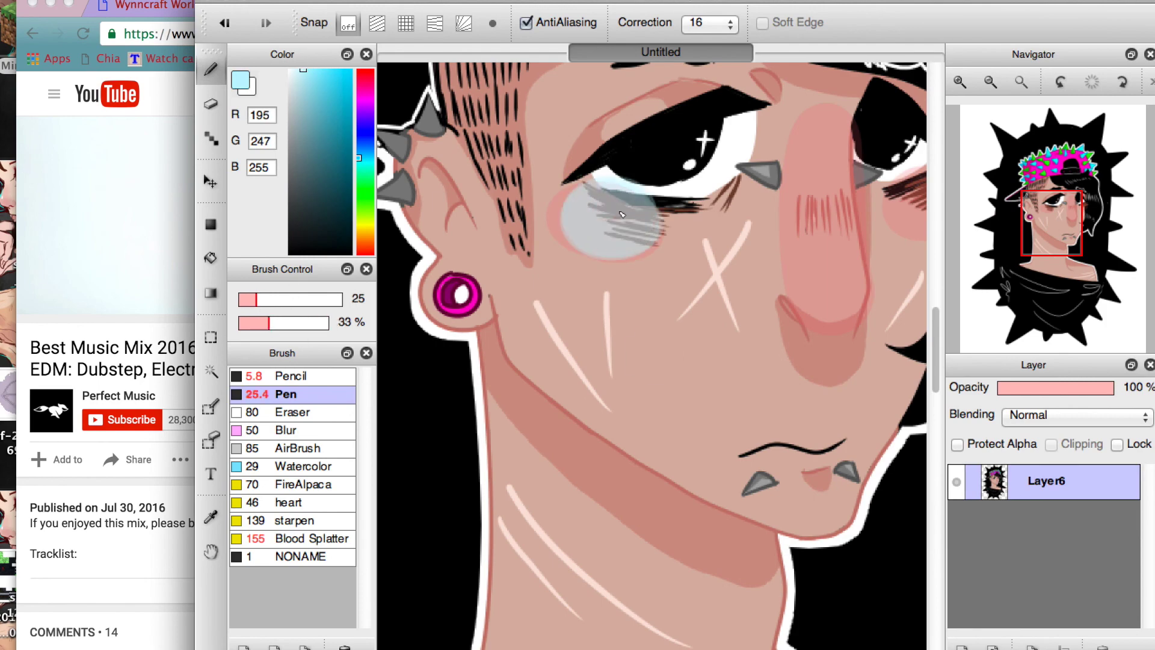
Add a new layer and fine-tune the pale blue pen colour
{"action": "scroll", "coordinate": [601, 259], "scroll_direction": "down", "scroll_amount": 4}
{"action": "scroll", "coordinate": [604, 285], "scroll_direction": "up", "scroll_amount": 3}
{"action": "scroll", "coordinate": [603, 286], "scroll_direction": "down", "scroll_amount": 4}
{"action": "key", "text": "ctrl+shift+n"}
{"action": "left_click", "coordinate": [301, 72]}
{"action": "left_click", "coordinate": [304, 70]}
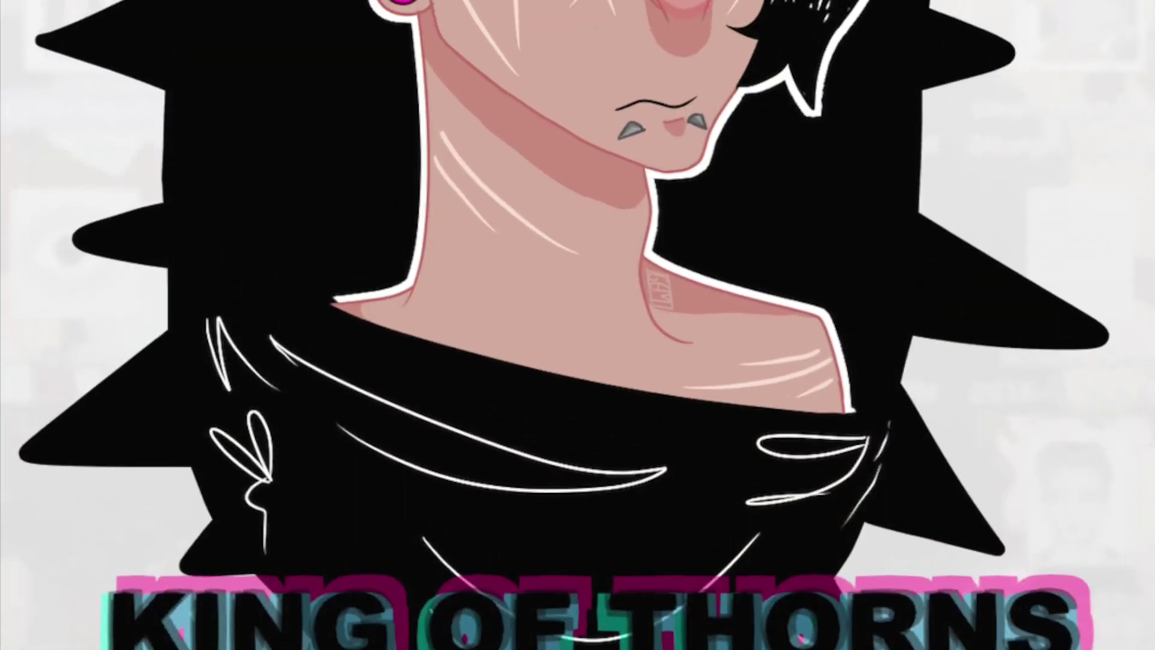